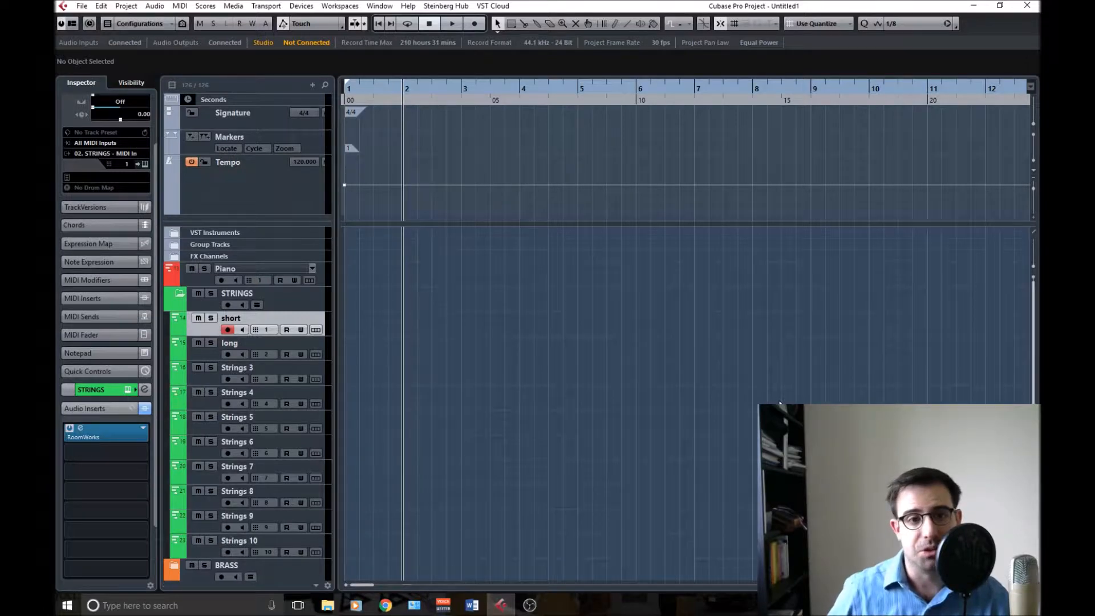
left_click(180, 296)
left_click(179, 293)
left_click(193, 326)
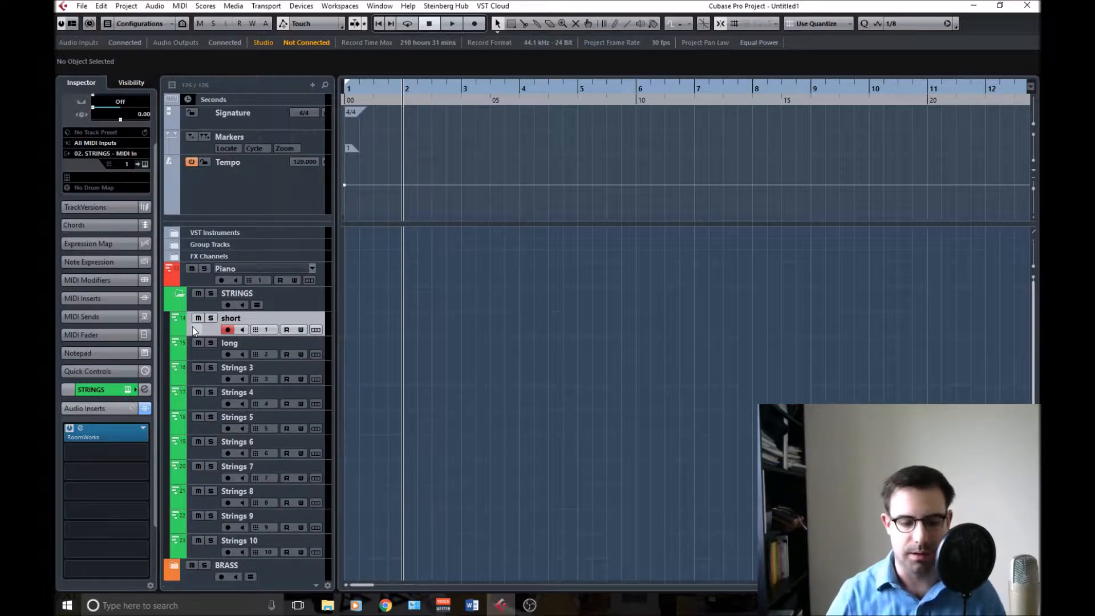
Open the MixConsole, examine the RoomWorks insert on the STRINGS channel, and return to the project view
key("F3")
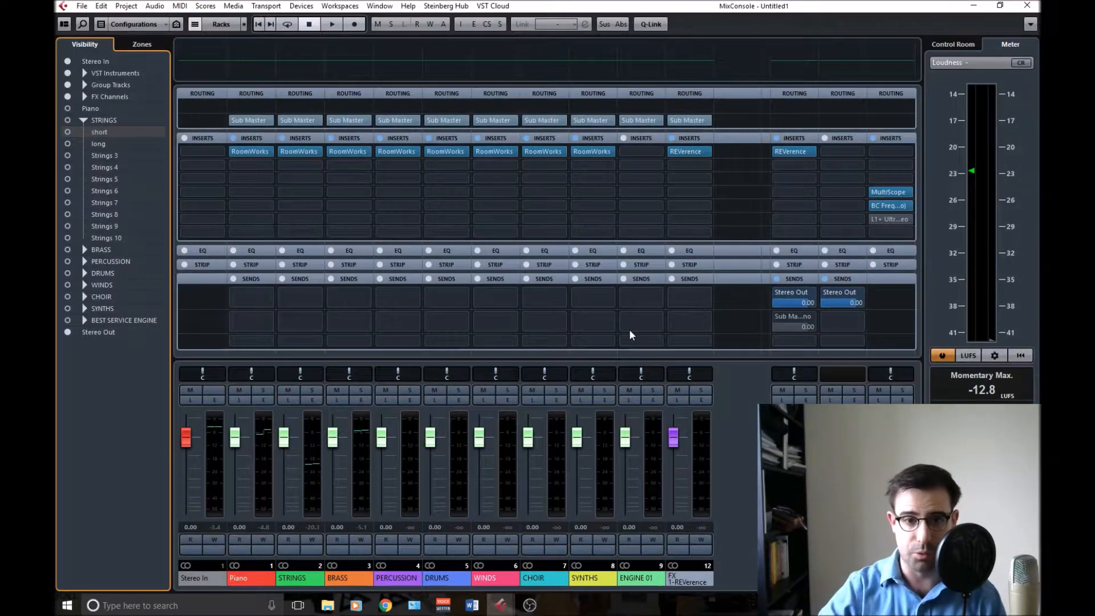
left_click(308, 472)
left_click(368, 475)
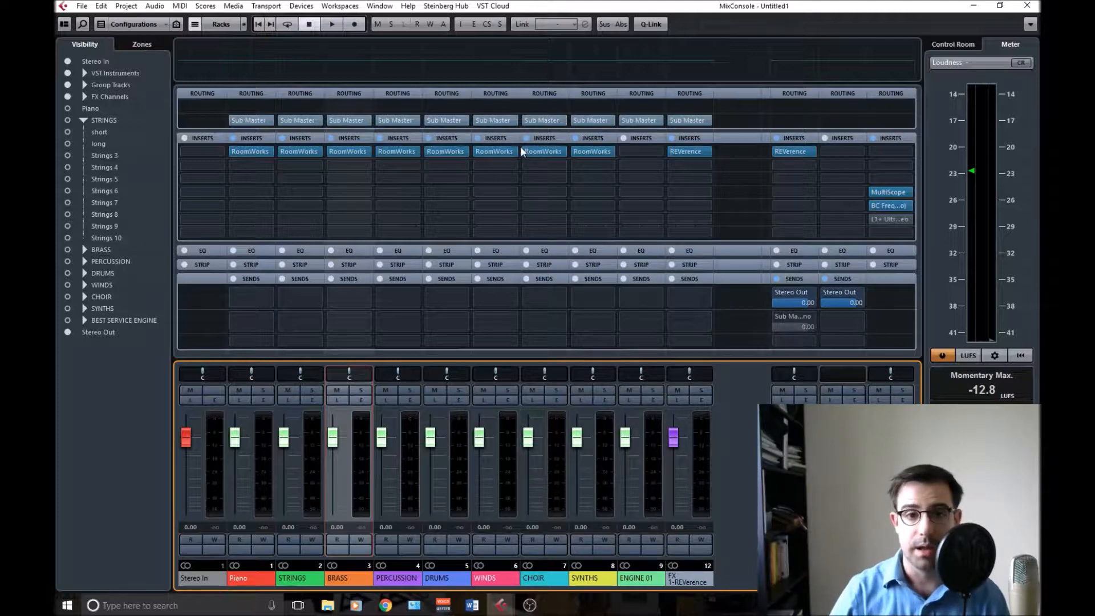
mouse_move(252, 151)
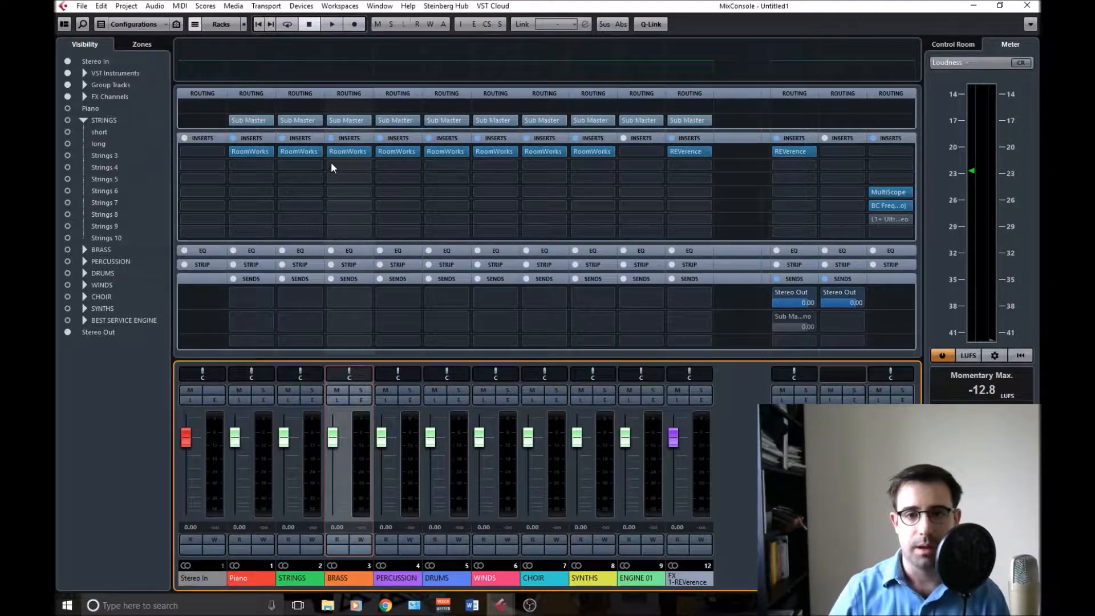
left_click(299, 153)
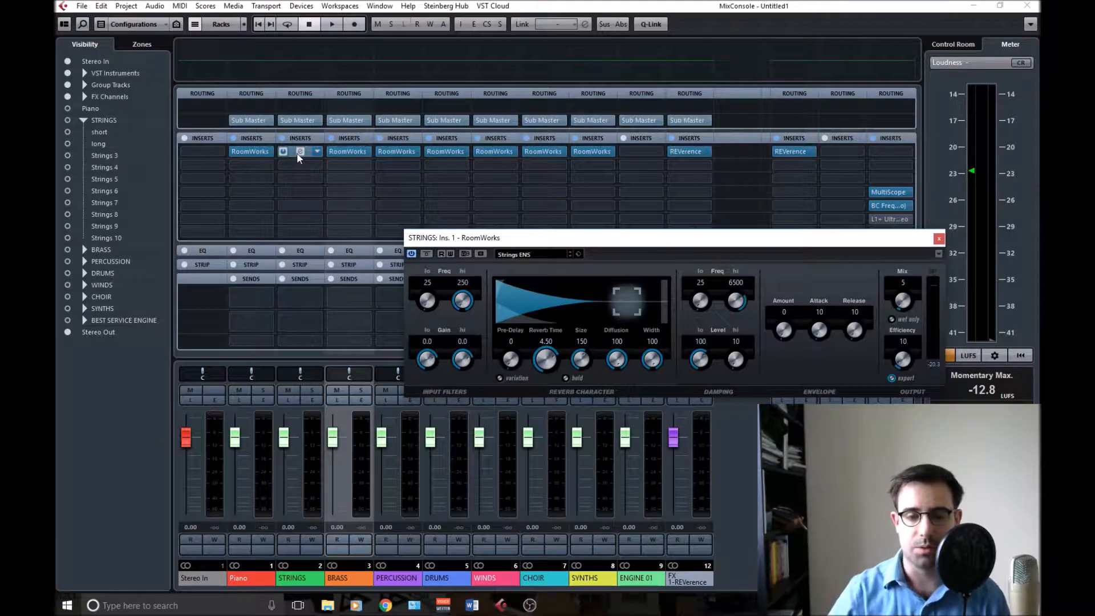
left_click(938, 238)
key("F3")
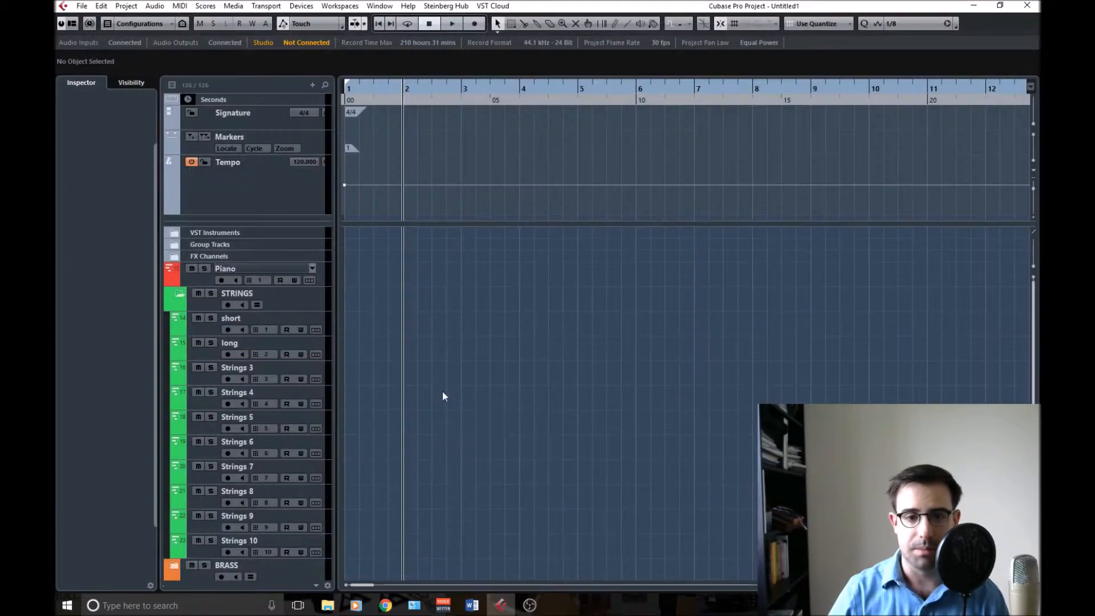
Select the short track in the STRINGS folder and open its RoomWorks insert
left_click(210, 317)
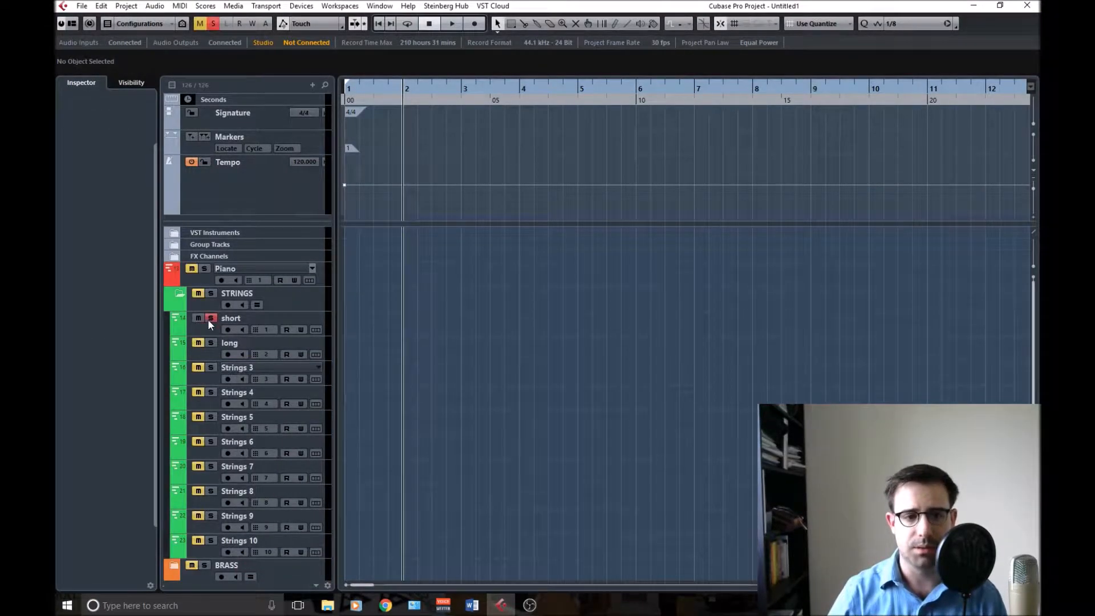
left_click(210, 318)
left_click(211, 333)
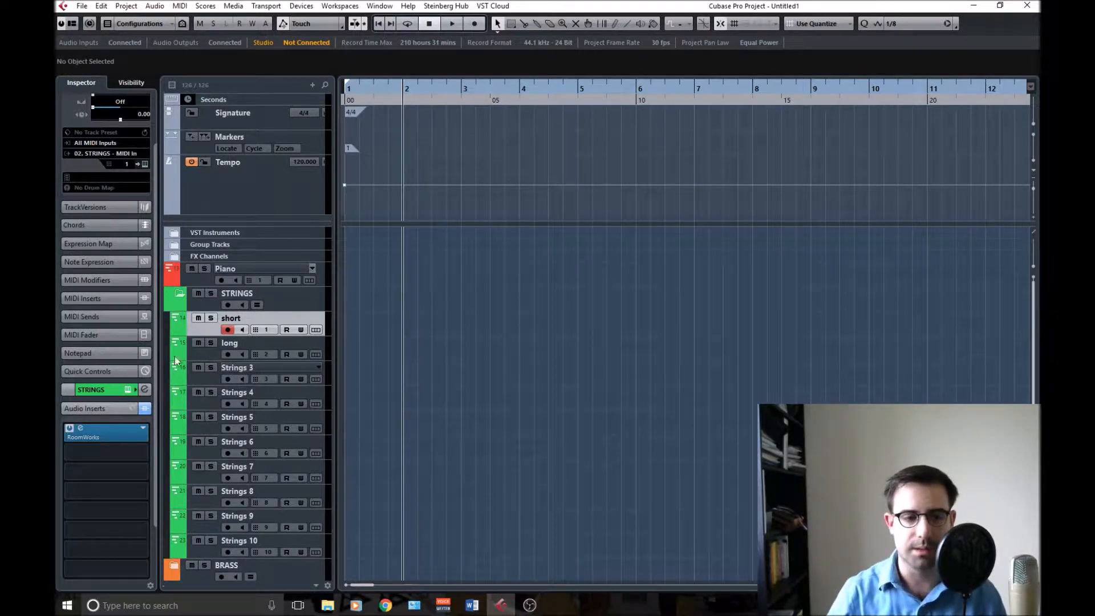
left_click(80, 429)
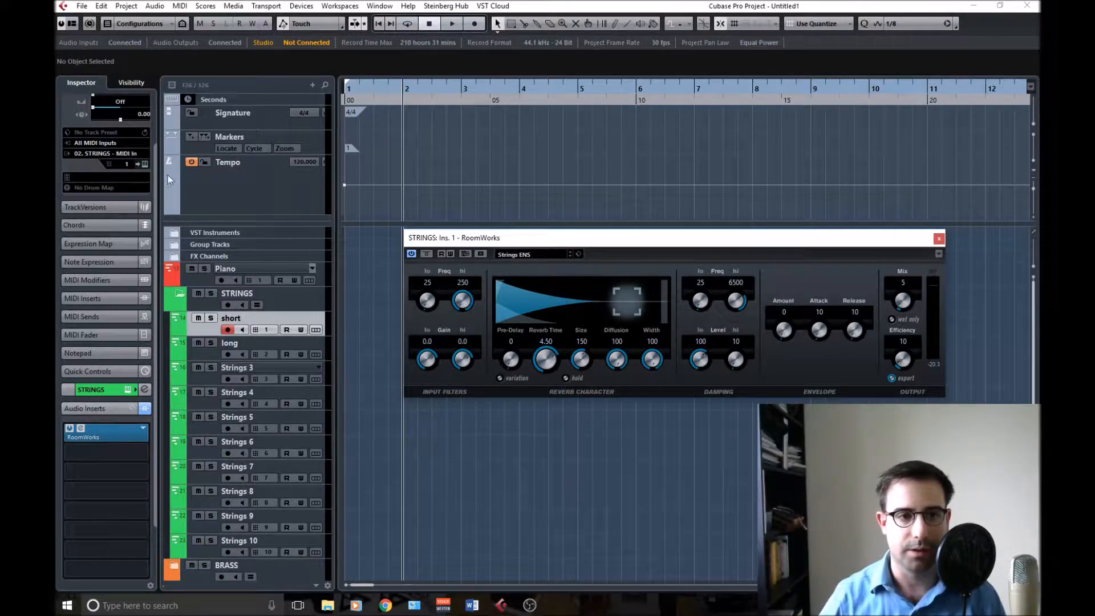
Check the STRINGS instrument in Kontakt and compare the sound with RoomWorks bypassed and active
left_click(145, 163)
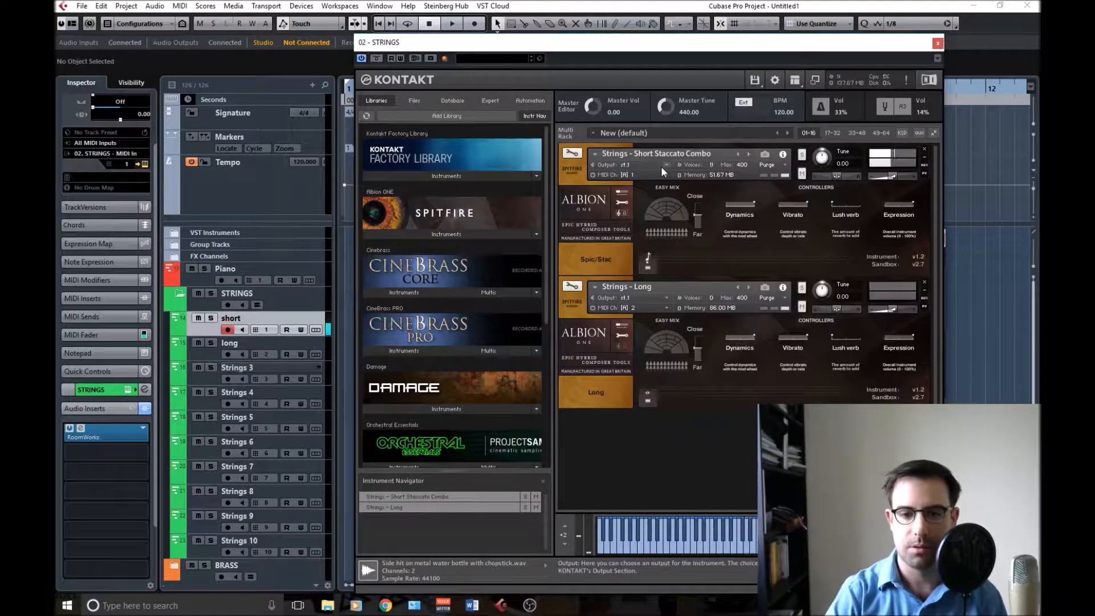
left_click(937, 44)
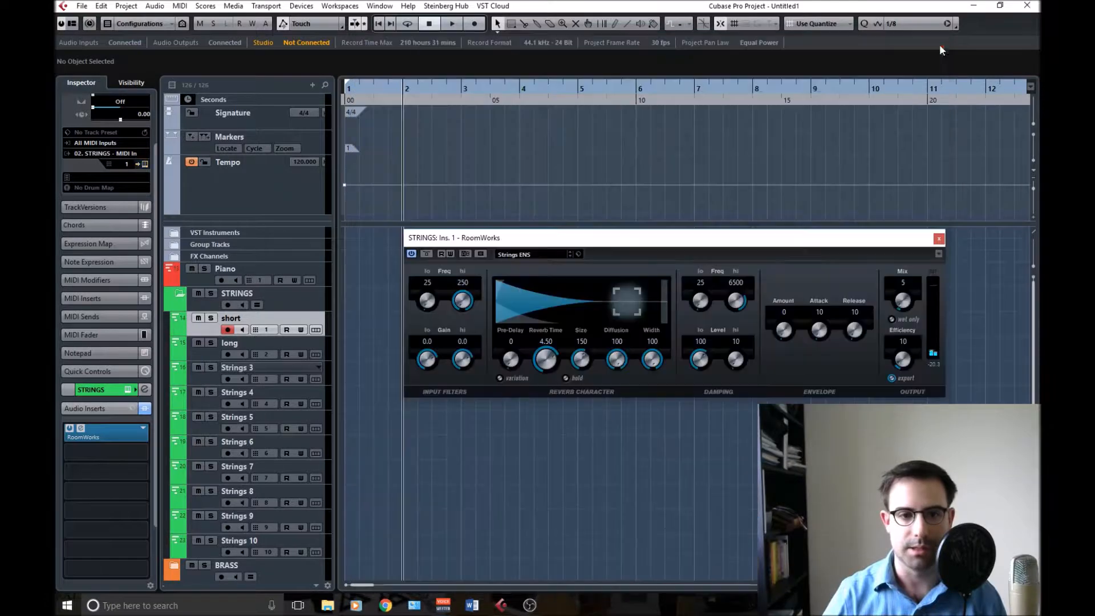
left_click(427, 253)
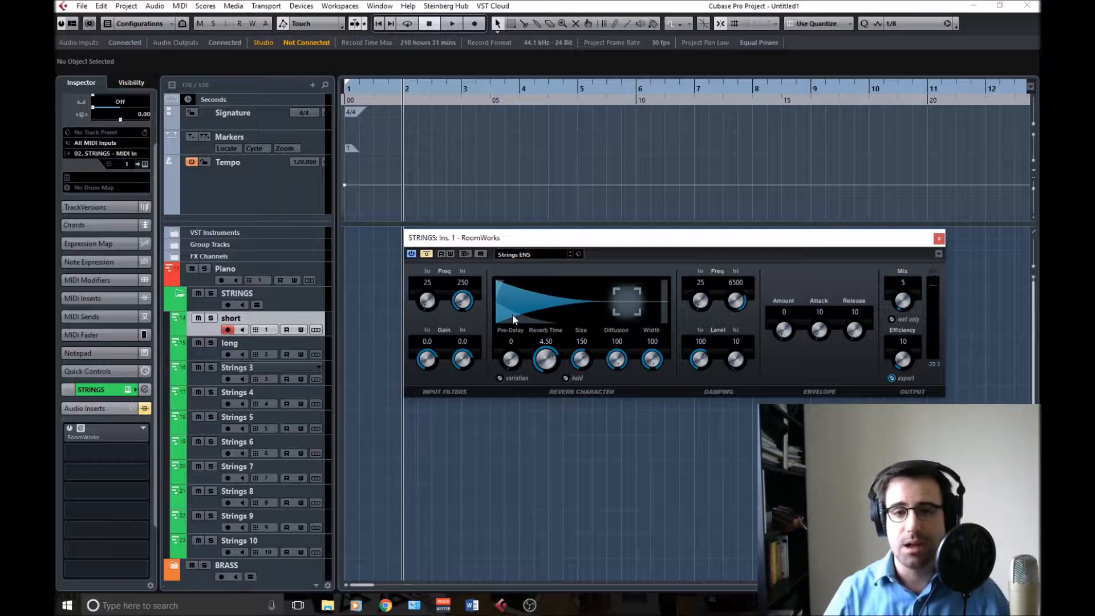
left_click(425, 255)
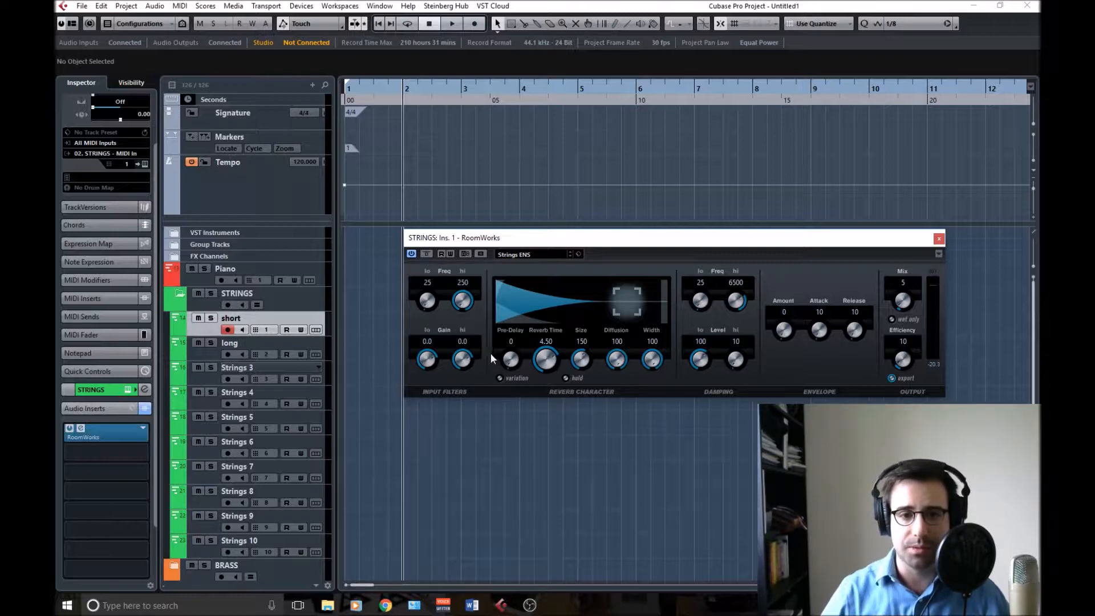
Try the STRINGS RoomWorks Mix at 65 and lower values, and set it back to 5
left_click_drag(913, 247, 912, 243)
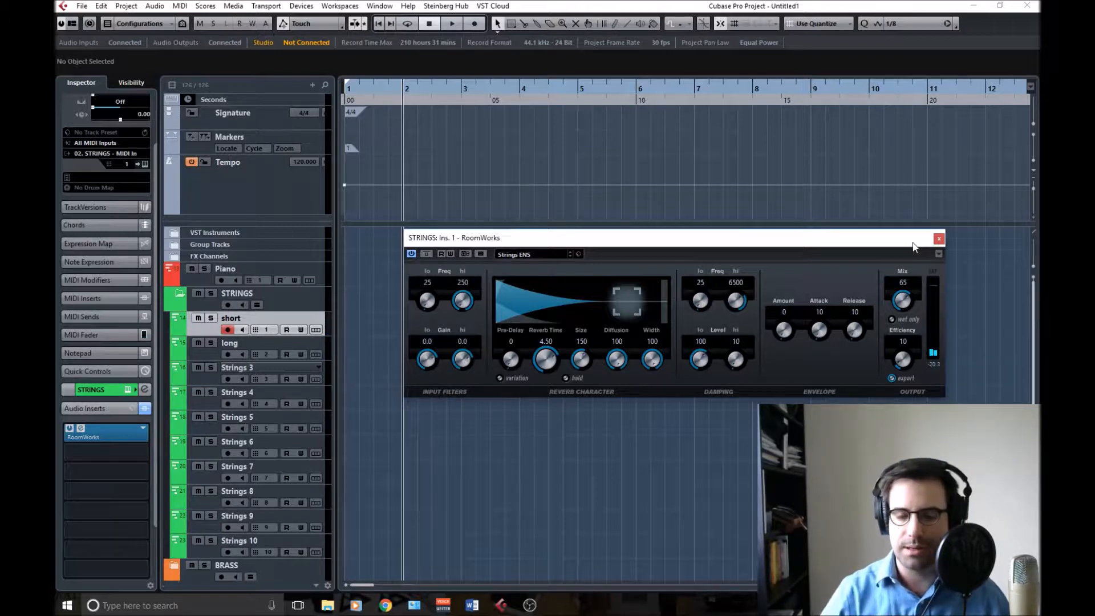
left_click_drag(902, 301, 895, 368)
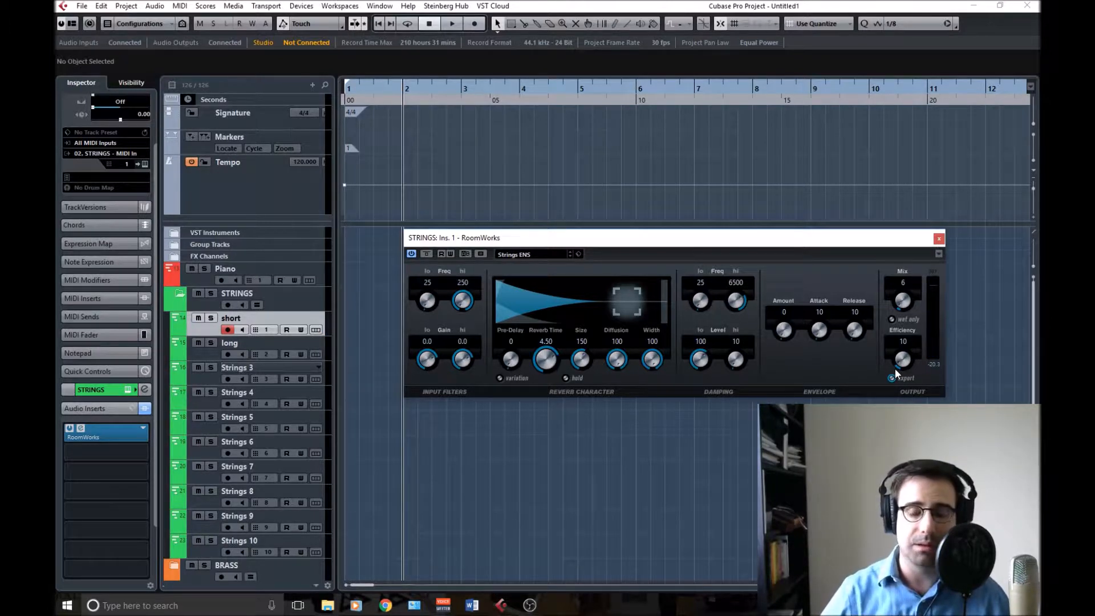
left_click_drag(905, 302, 899, 298)
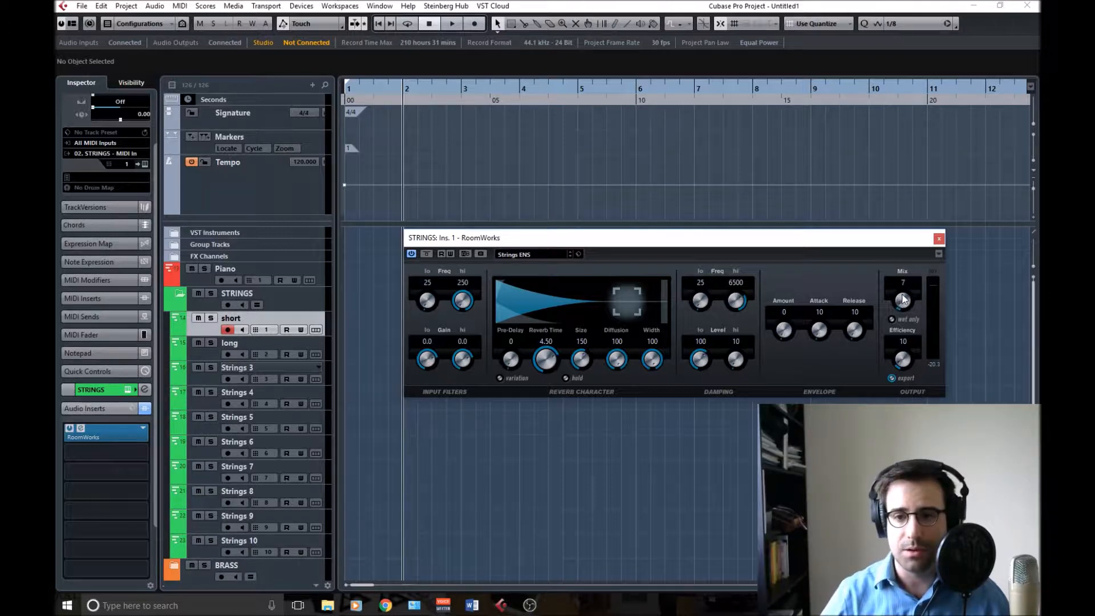
left_click(903, 283)
type("5")
key("Return")
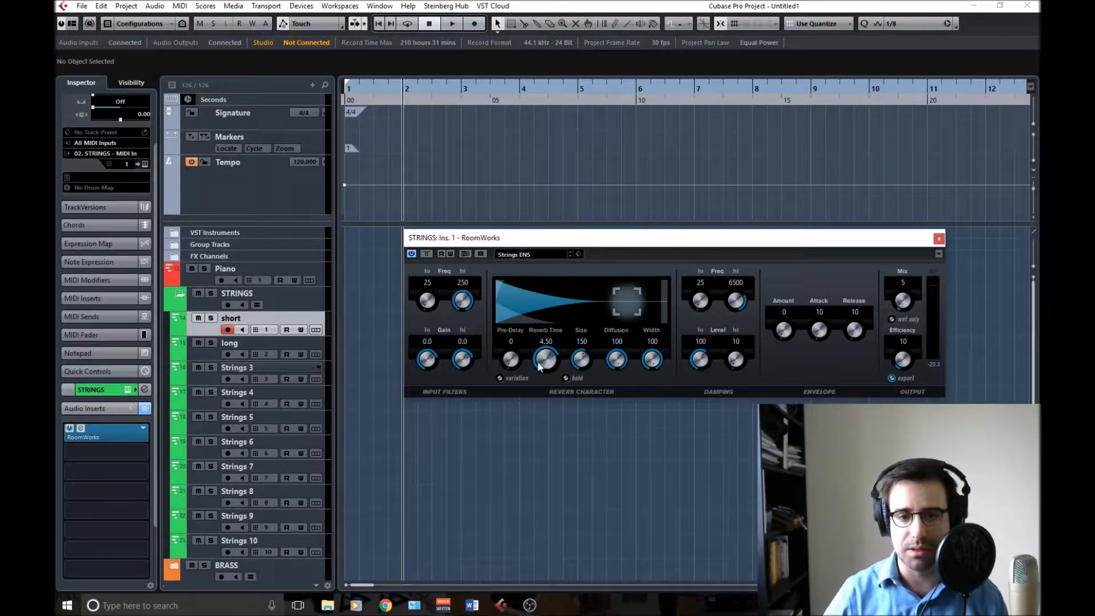
Try RoomWorks reverb times up to 20.00 on STRINGS and settle on 4.54
left_click_drag(544, 365, 546, 353)
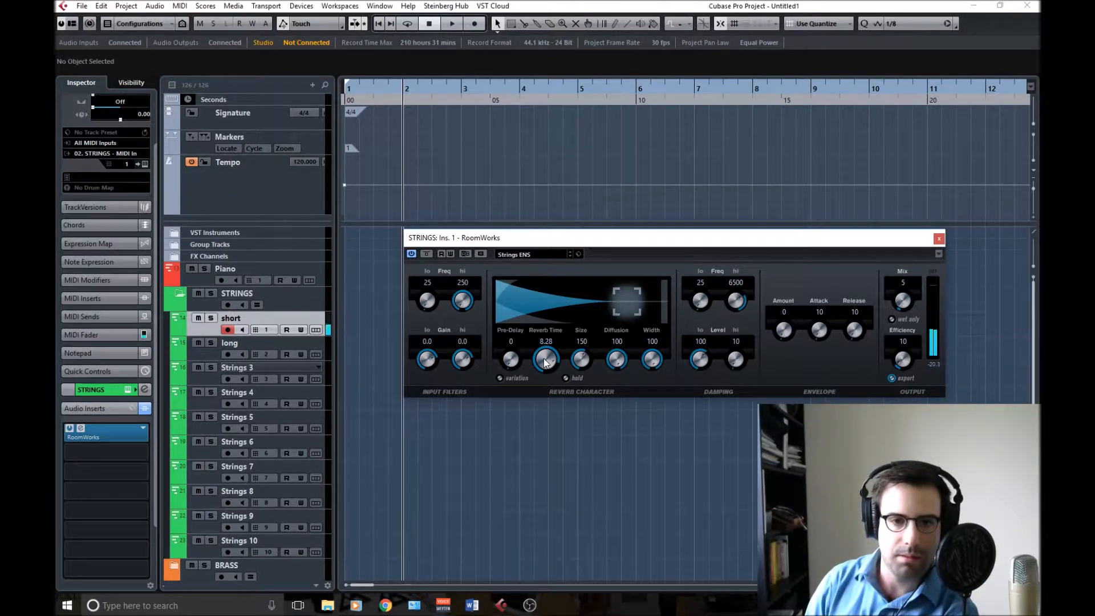
left_click_drag(546, 357, 547, 339)
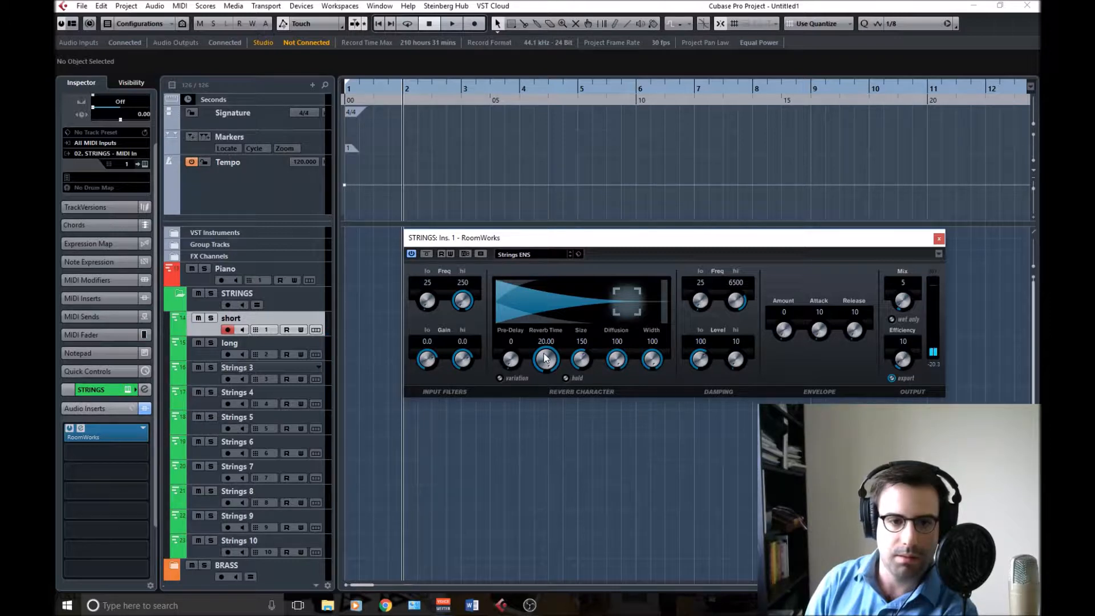
left_click_drag(546, 359, 539, 382)
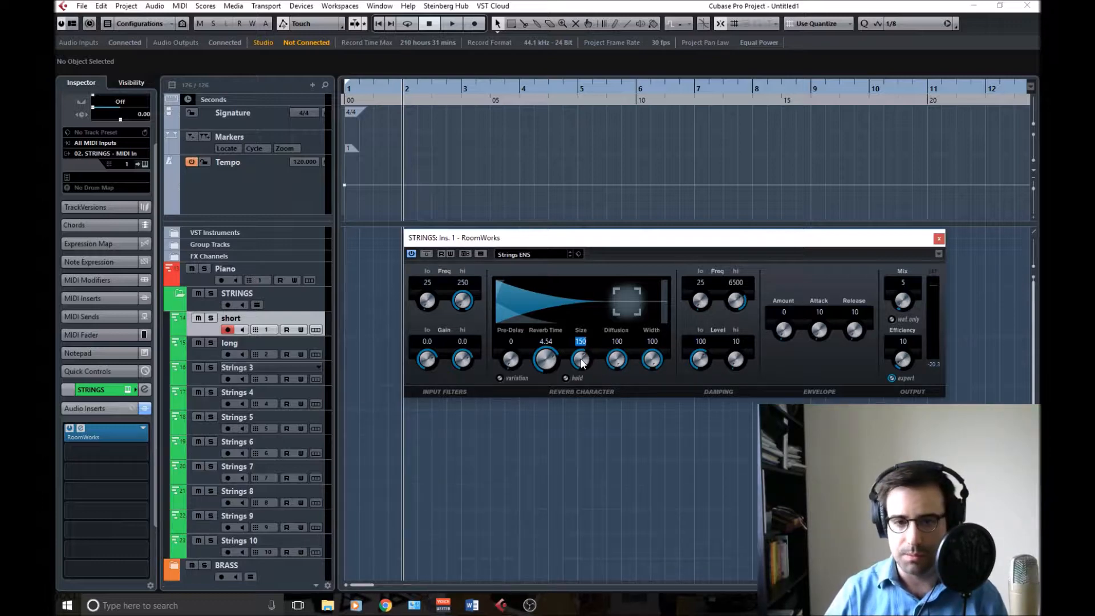
Try a RoomWorks reverb Size of 250 on STRINGS and set it back to 150
type("250")
key("Return")
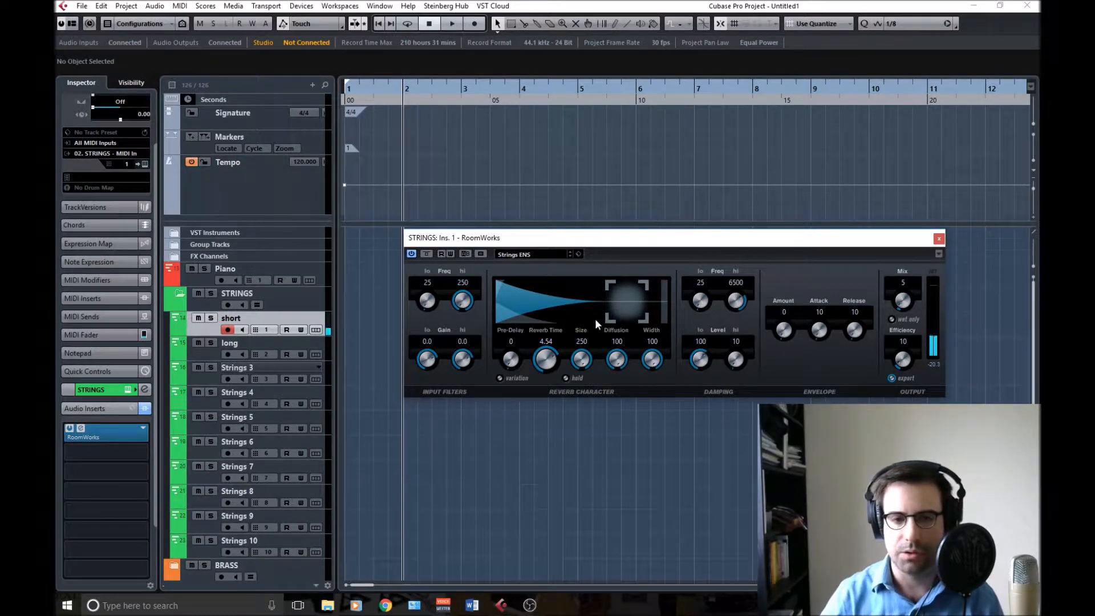
left_click(580, 342)
type("150")
key("Return")
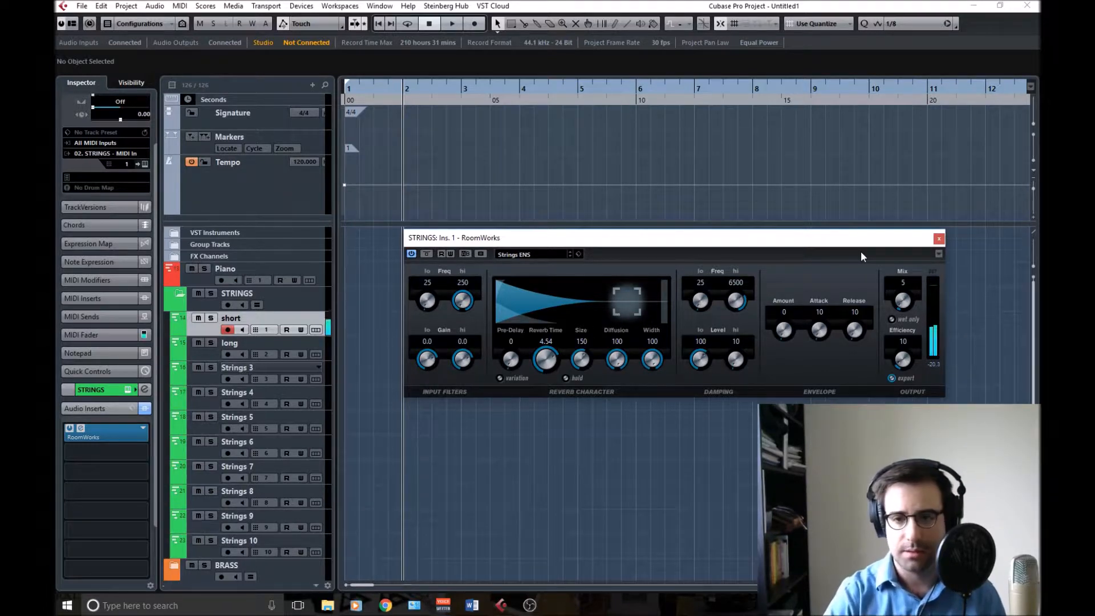
Copy the RoomWorks insert from the STRINGS channel onto the BRASS channel's first insert slot in the MixConsole
left_click(939, 239)
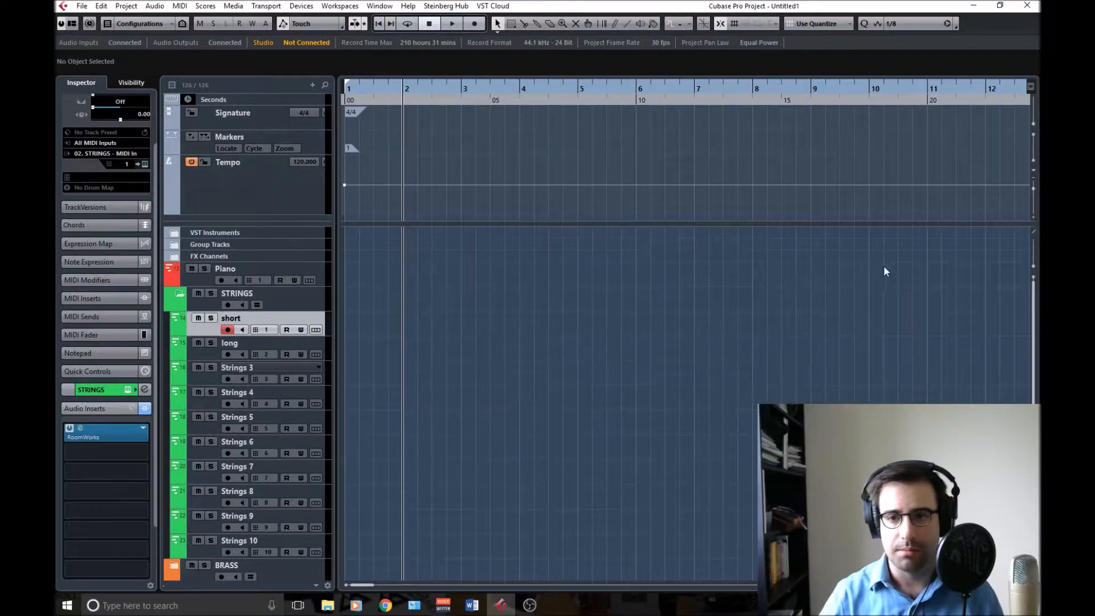
left_click(182, 295)
key("F3")
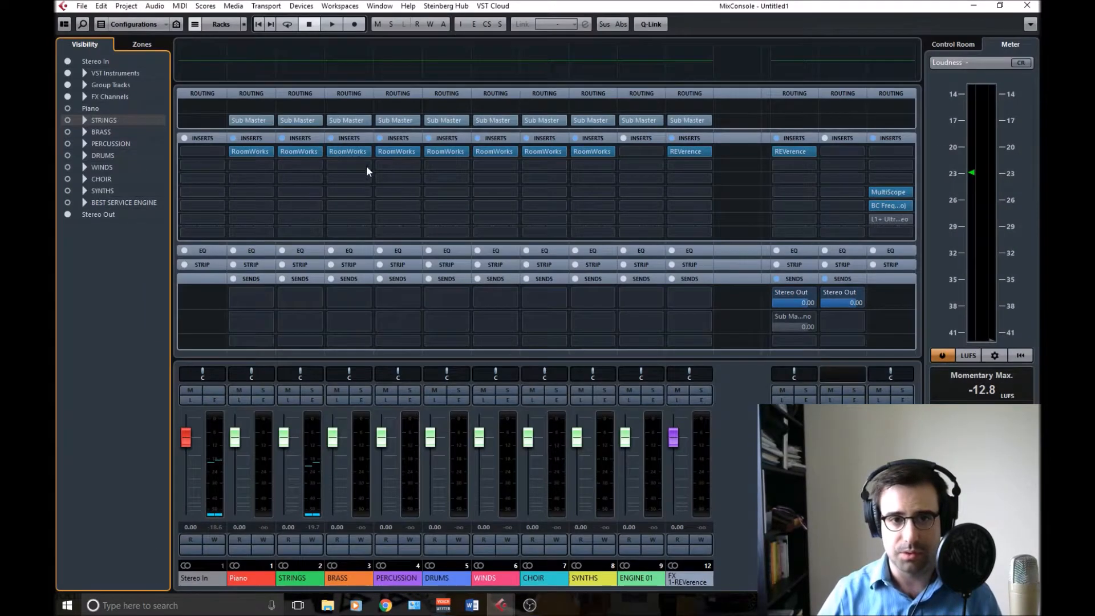
left_click(338, 149)
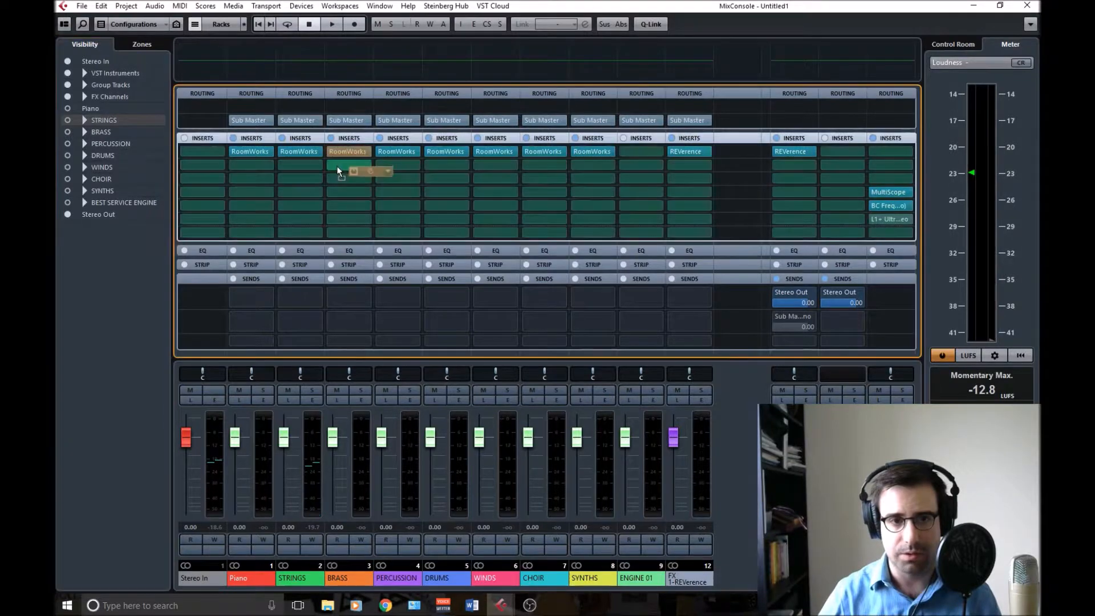
left_click_drag(289, 155, 346, 151)
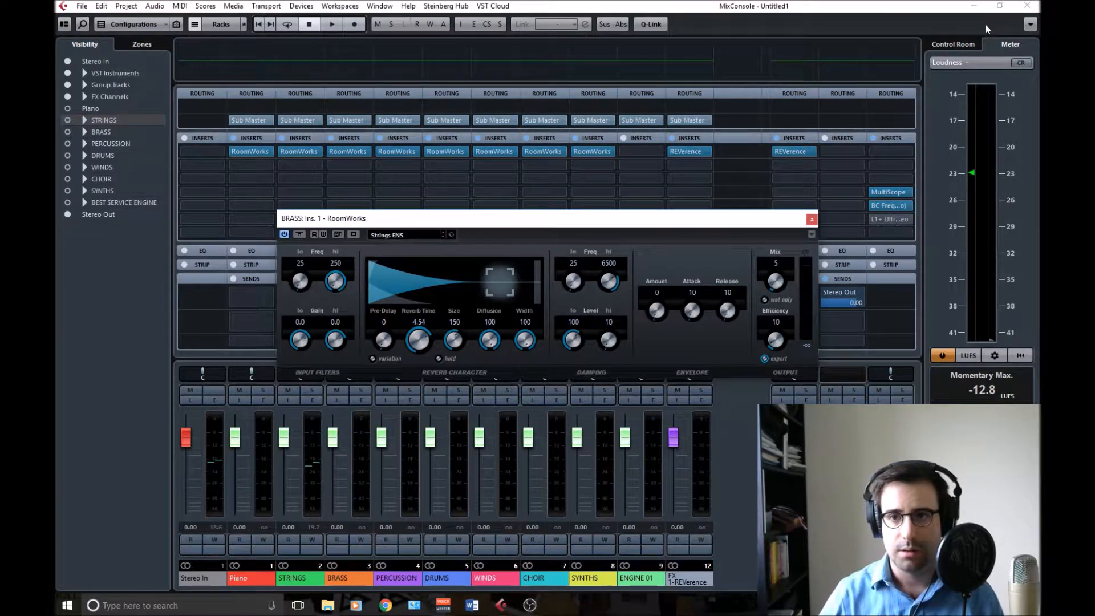
left_click(1027, 6)
Select the monster short track in the BRASS folder and check 26 Monster Low Brass Articulations in Kontakt with the RoomWorks insert
left_click(173, 314)
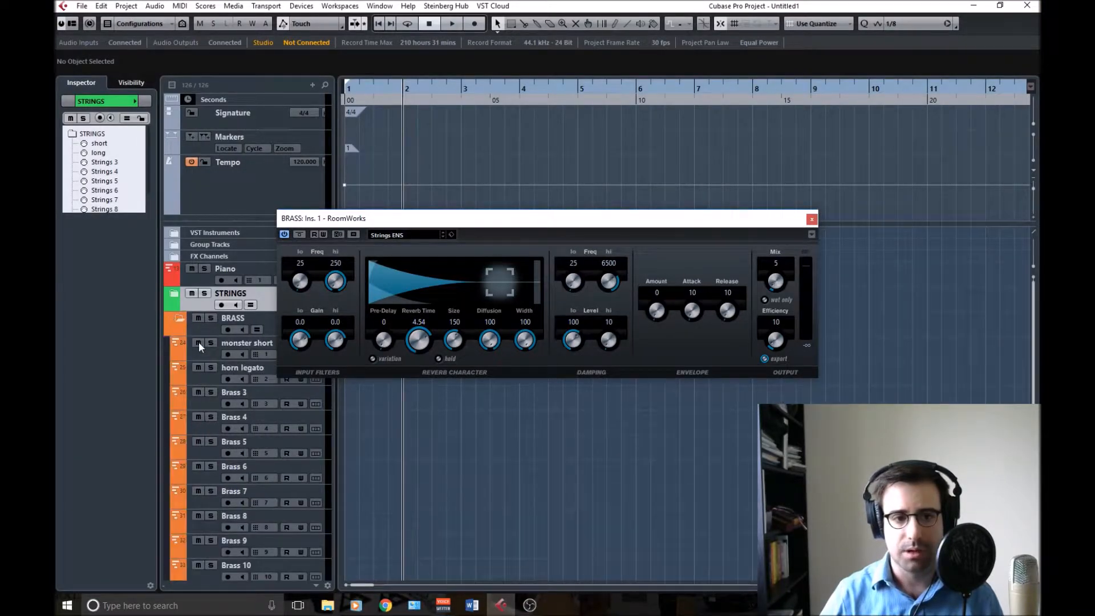
left_click(202, 354)
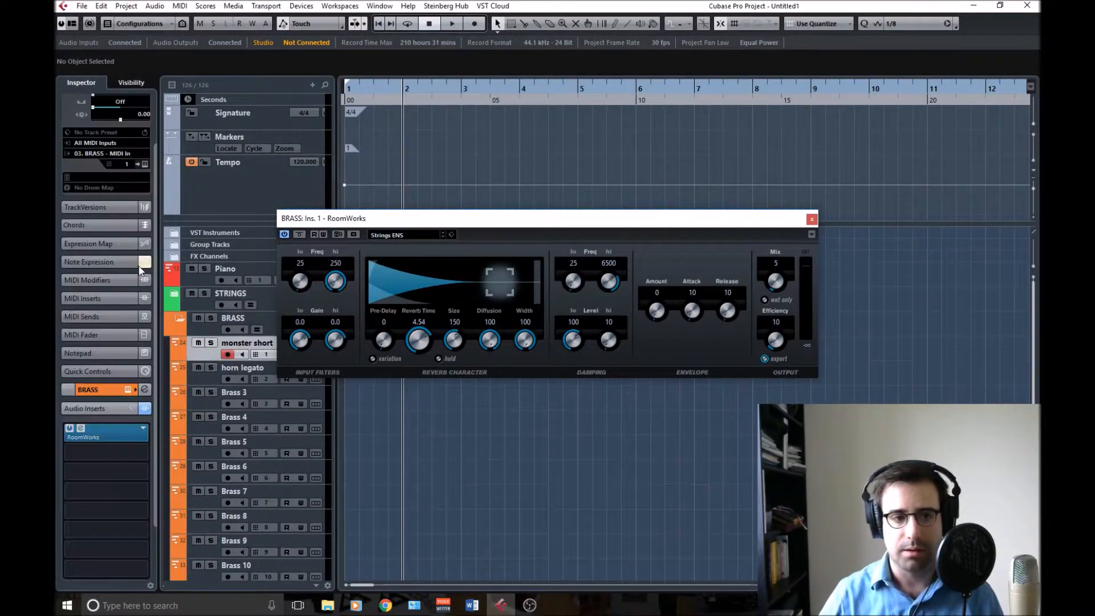
left_click(105, 410)
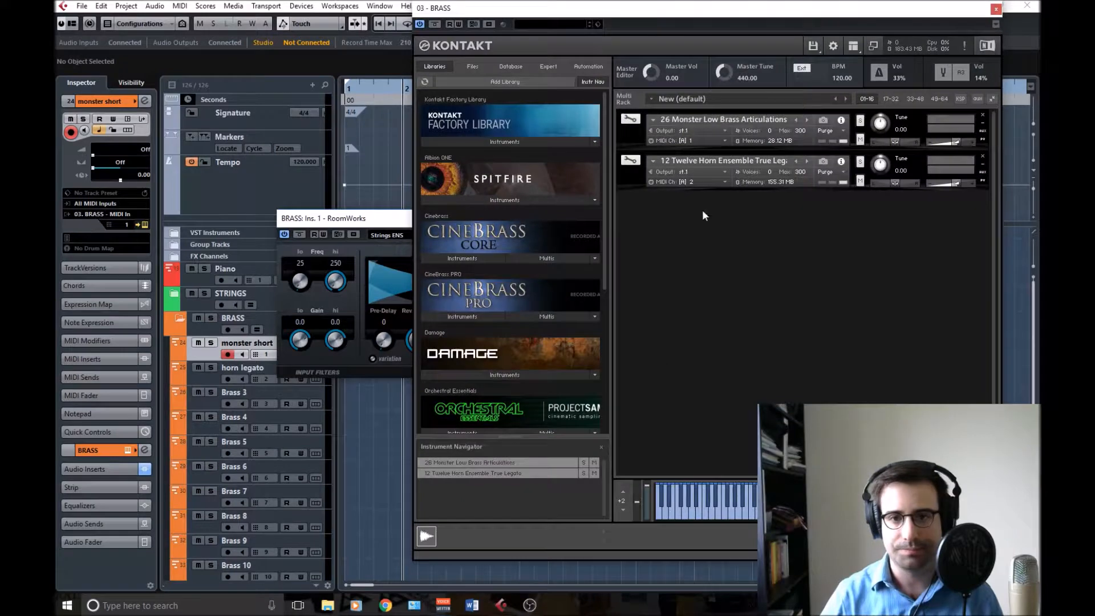
left_click(632, 135)
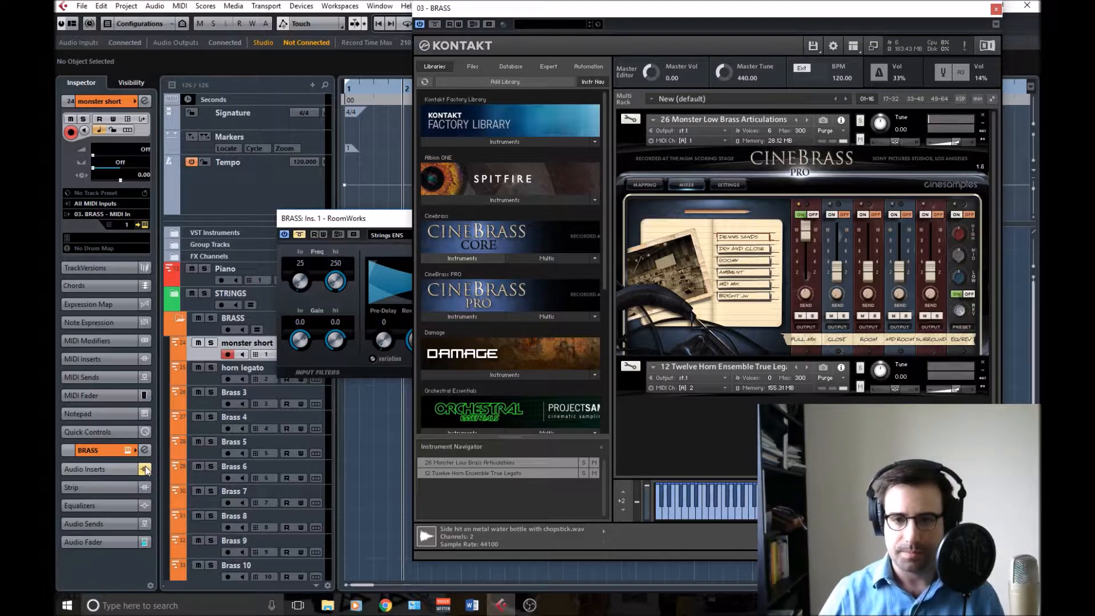
left_click(386, 222)
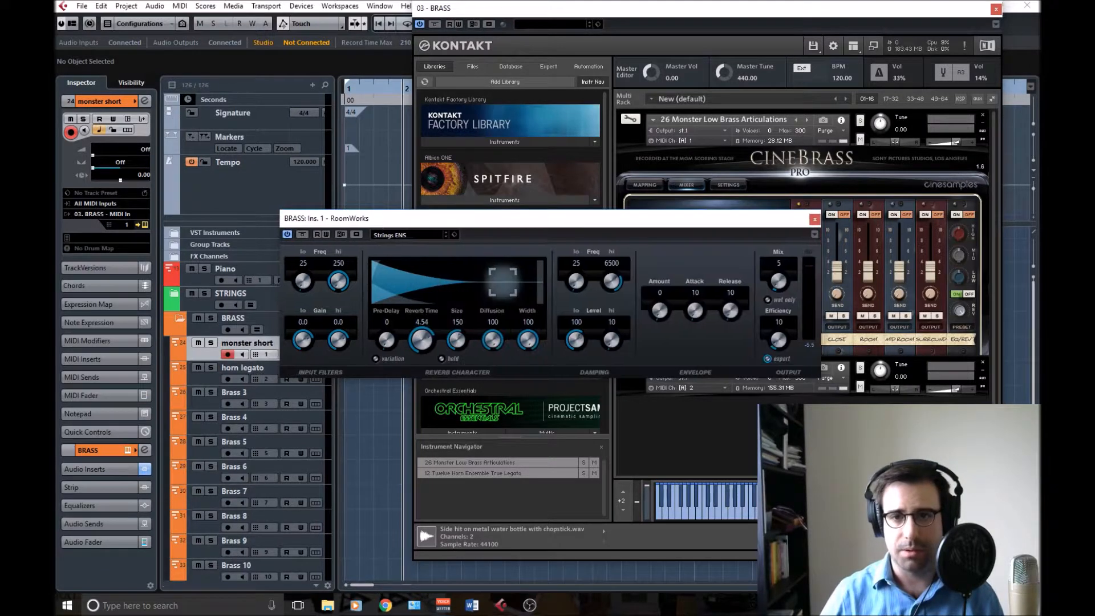
left_click(996, 8)
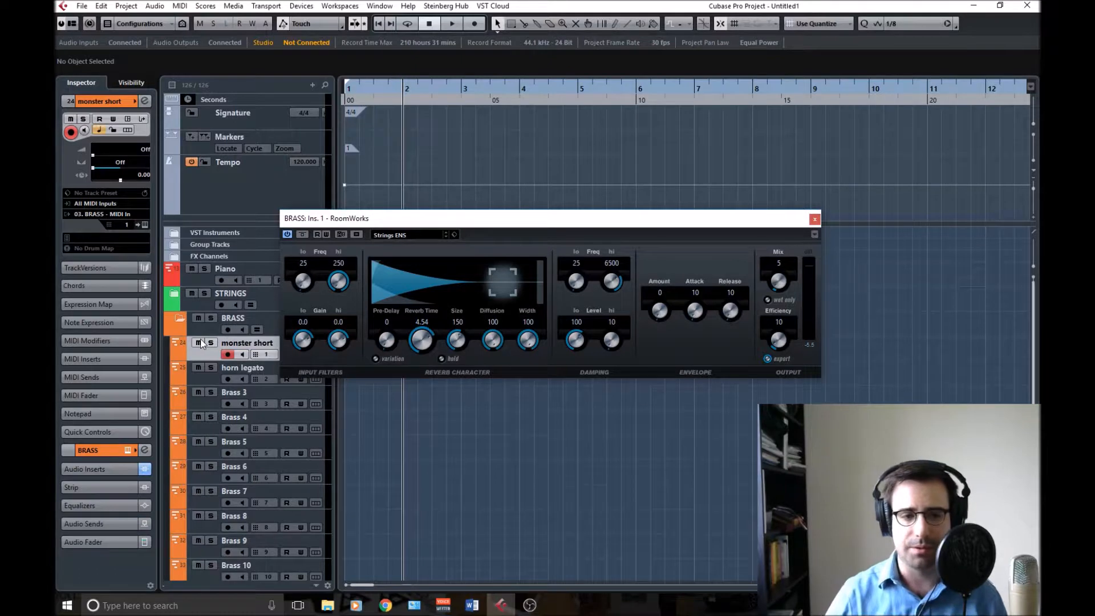
Expand the STRINGS folder and reopen the BRASS Kontakt instrument to examine the CineBrass Pro mixer
left_click(180, 298)
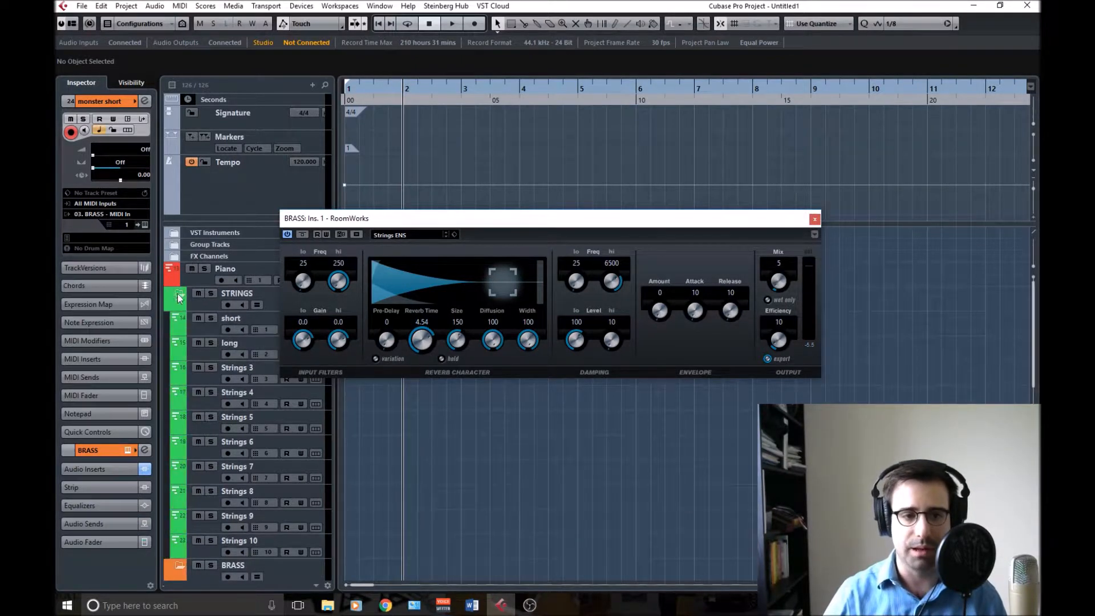
left_click(178, 293)
left_click(177, 298)
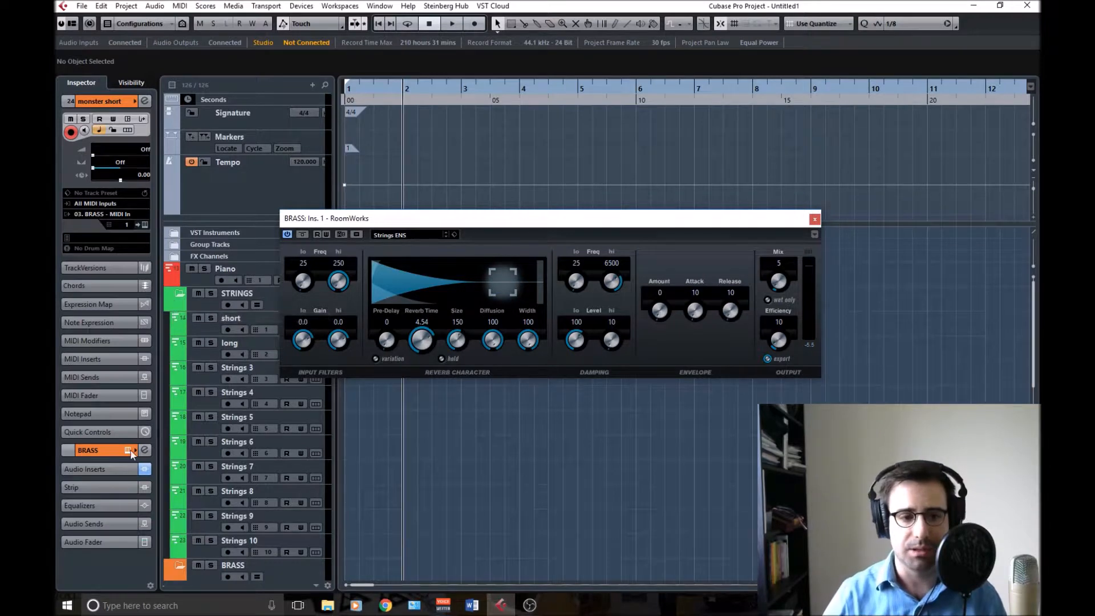
left_click(144, 221)
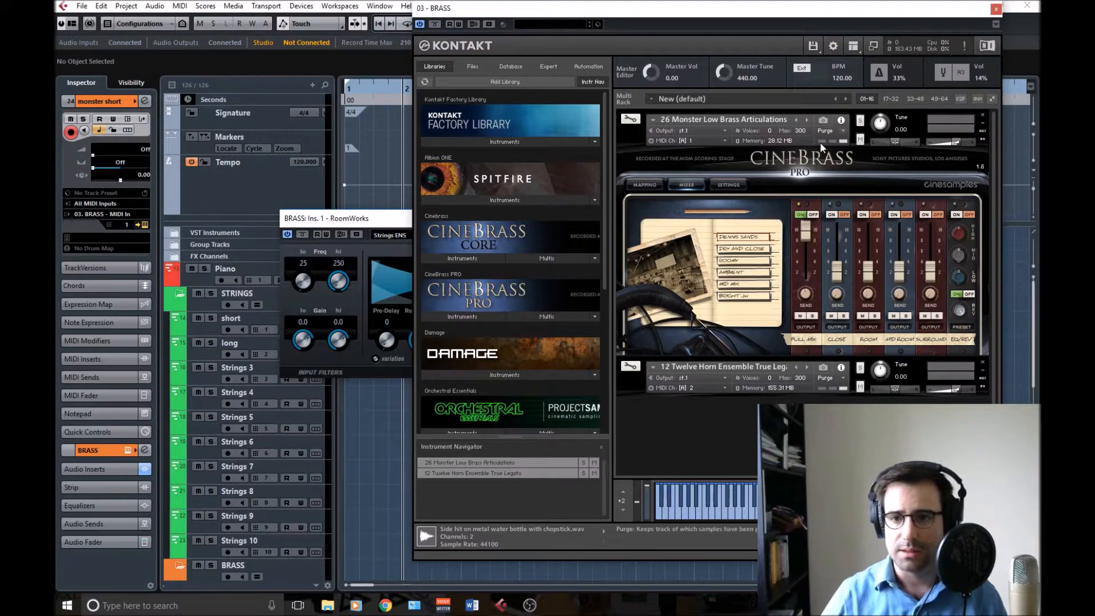
Close the BRASS Kontakt instrument, select the strings short track and review the channels' RoomWorks inserts in the MixConsole
left_click(995, 9)
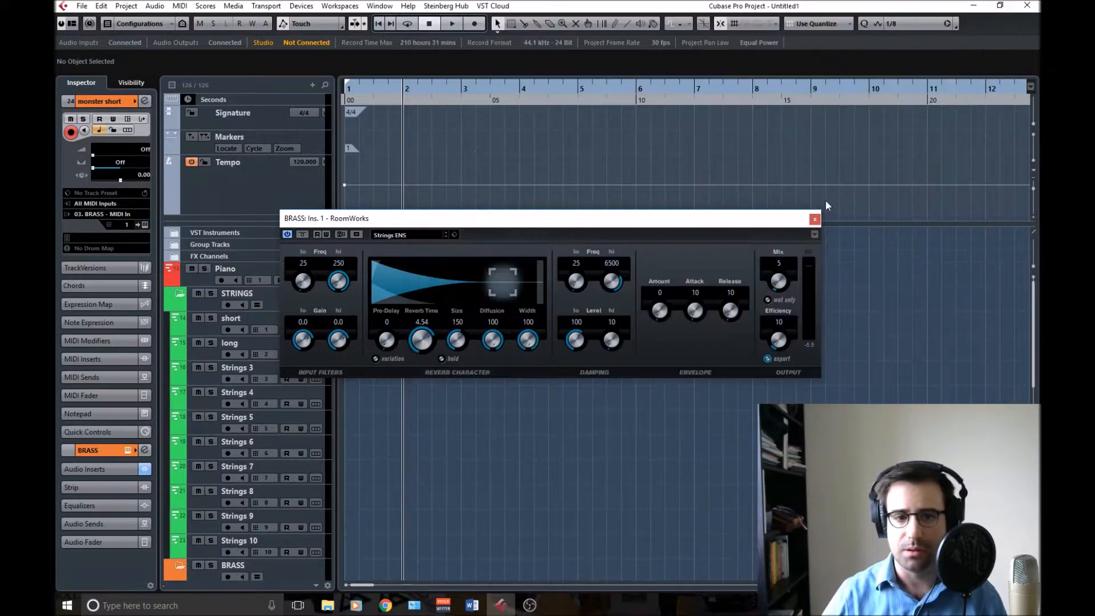
left_click(206, 325)
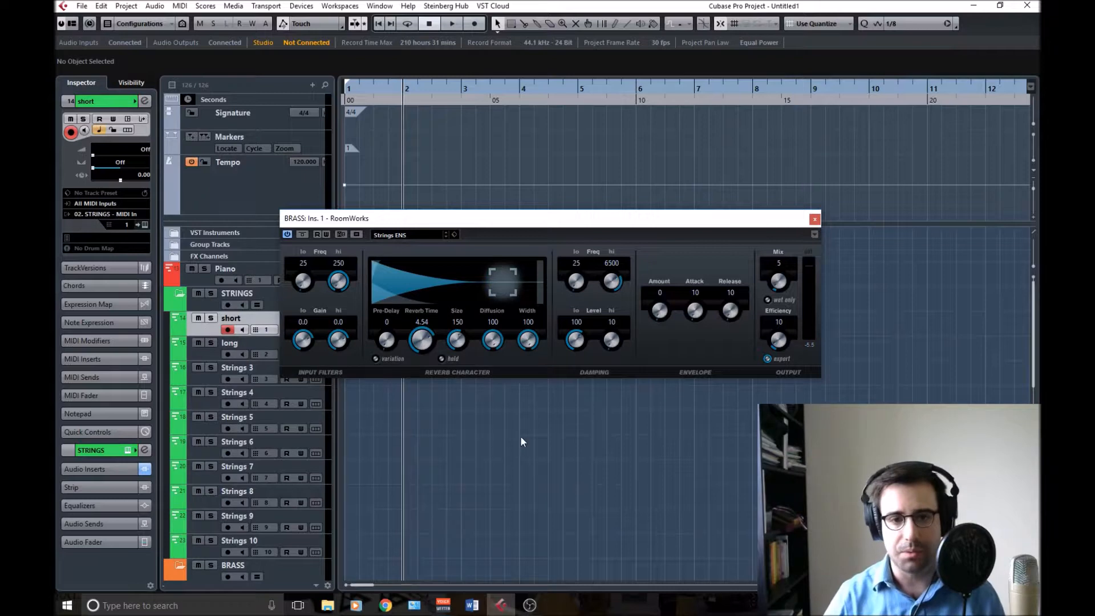
scroll(413, 434, "down", 5)
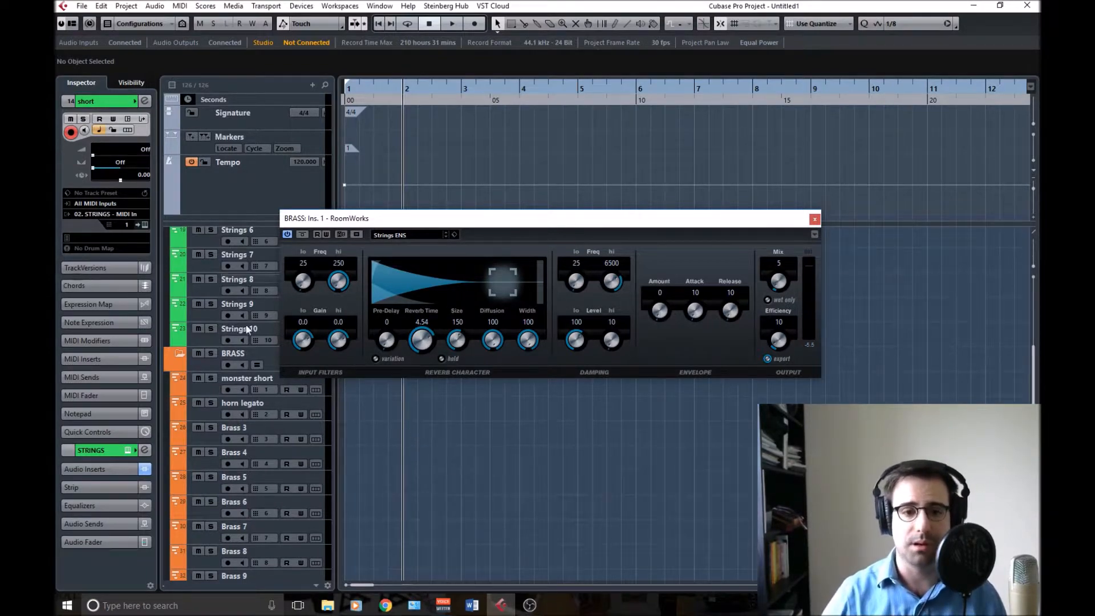
key("F3")
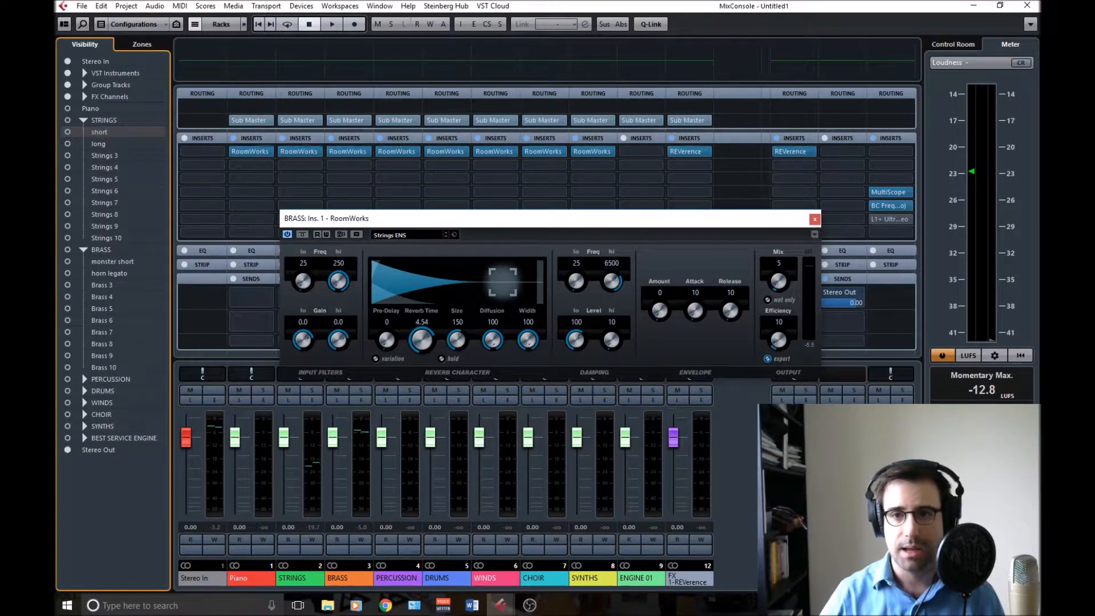
left_click(1027, 5)
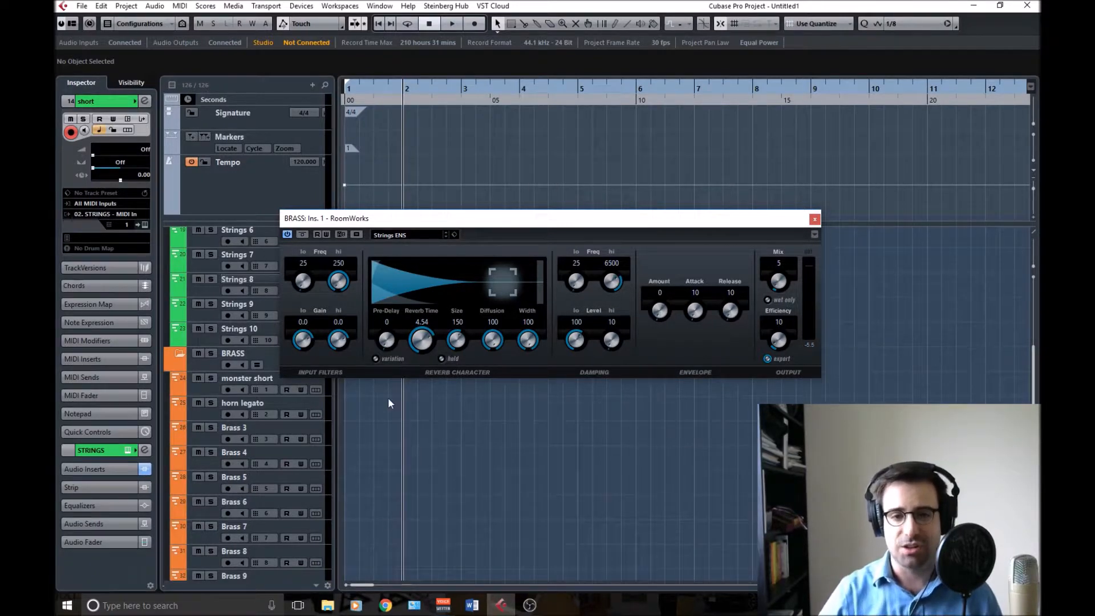
Compare the monster short brass track with the strings short track and arm both together for layered playing
left_click(231, 391)
scroll(272, 368, "up", 5)
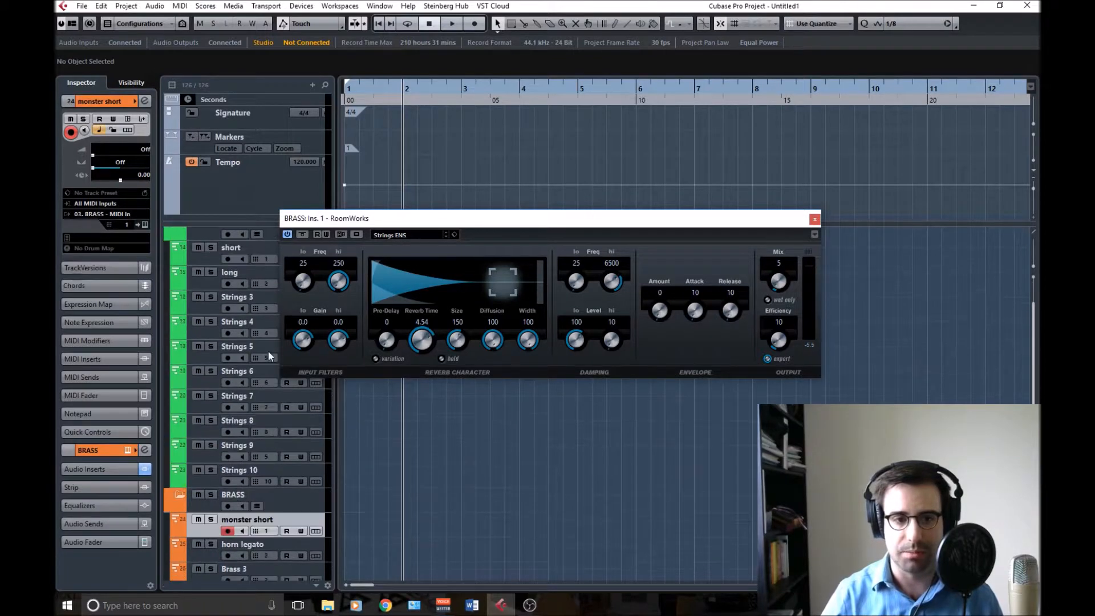
left_click(198, 331)
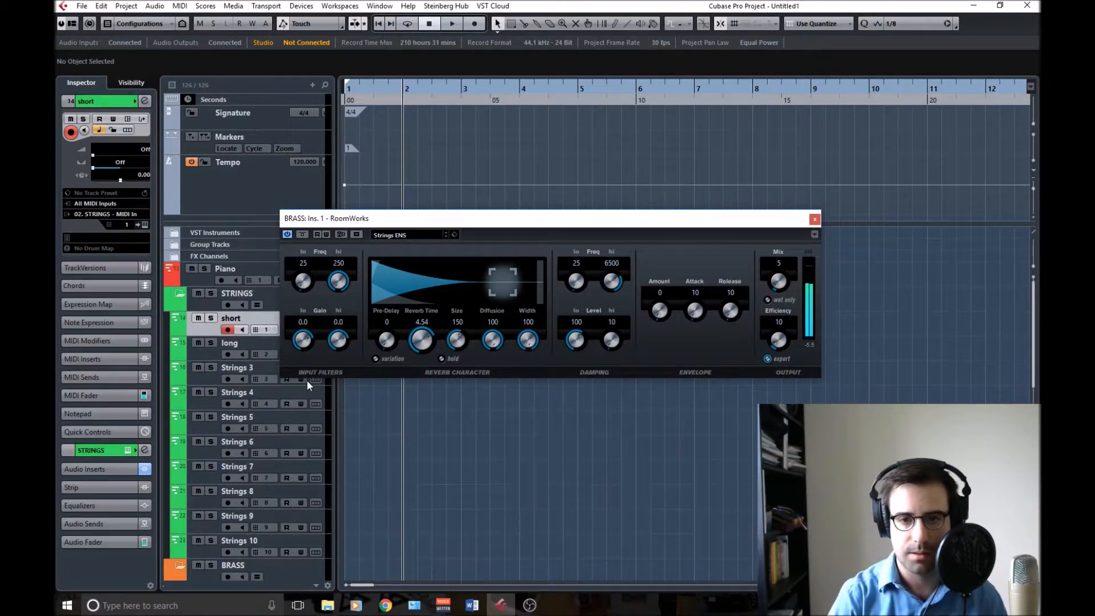
scroll(227, 329, "down", 6)
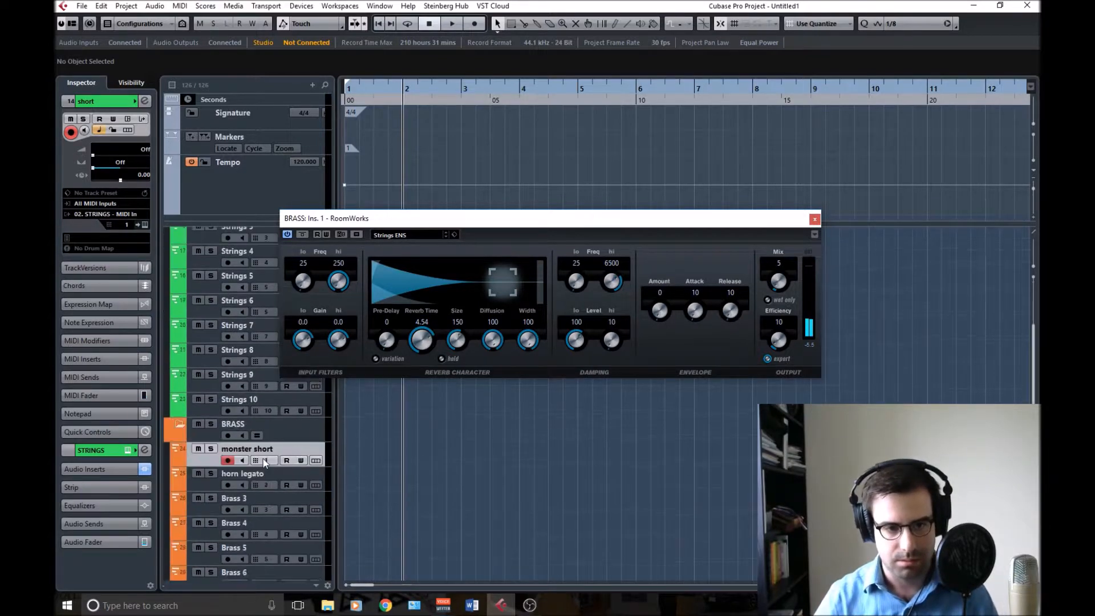
Raise the instrument volume of Strings - Short Staccato Combo in the STRINGS Kontakt rack
left_click_drag(516, 218, 736, 222)
scroll(406, 422, "up", 3)
scroll(406, 422, "up", 3)
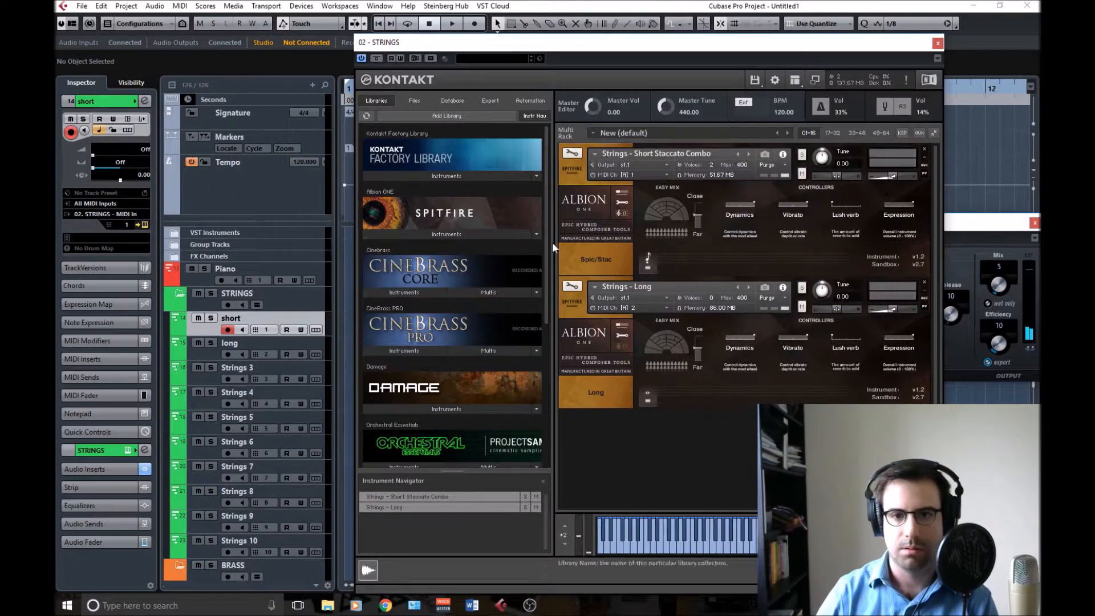
left_click_drag(896, 175, 910, 177)
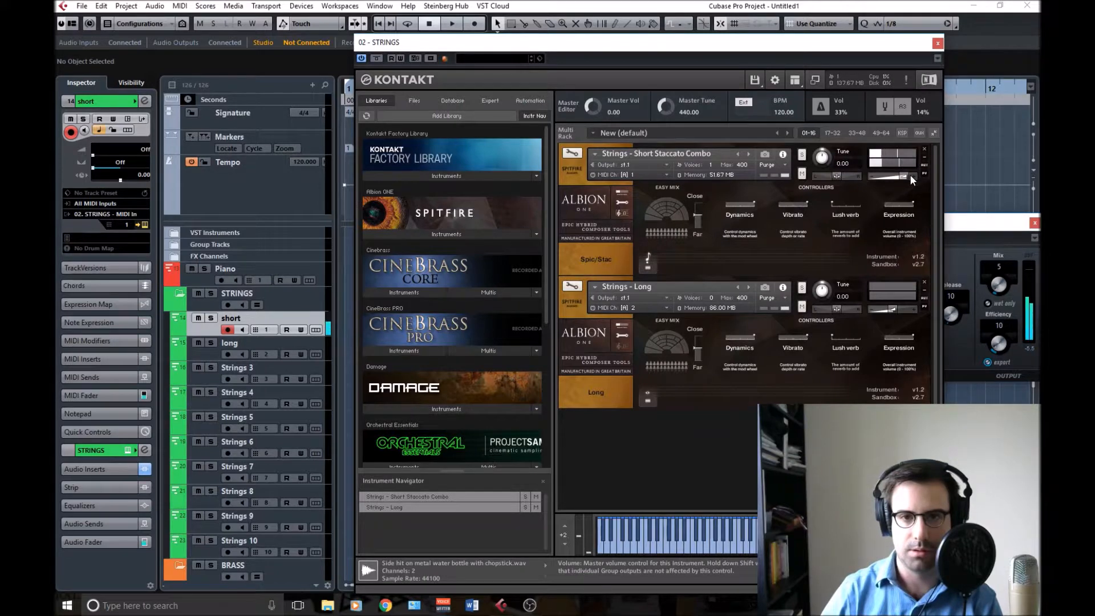
left_click_drag(906, 177, 911, 178)
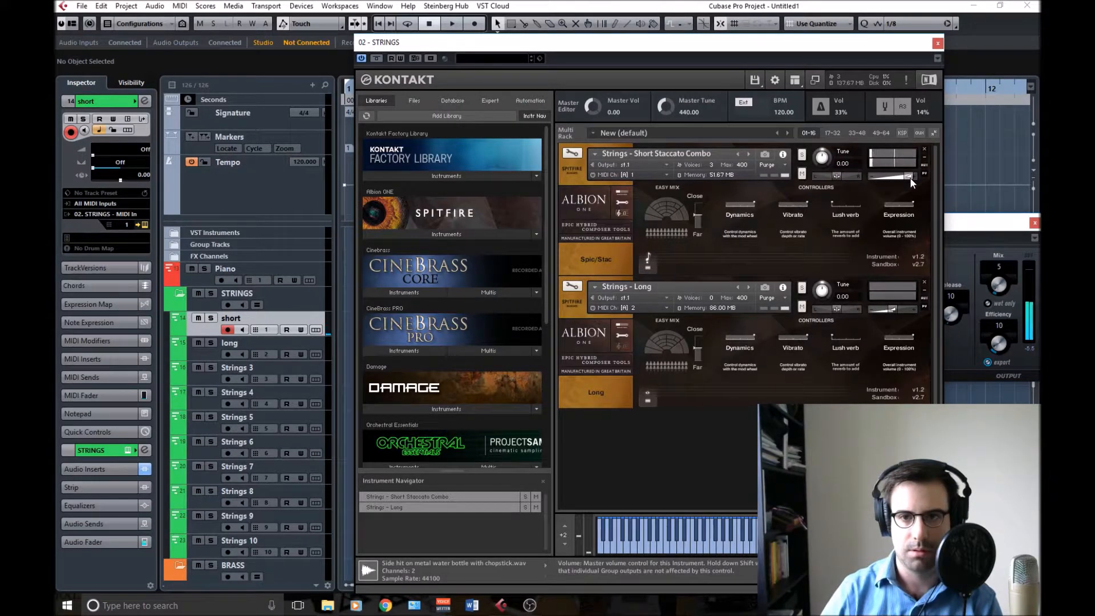
left_click(938, 43)
Try Reverb Times of 2.74 and 5.91 on the BRASS RoomWorks insert, settle on 4.30 and close the plug-in
scroll(399, 389, "down", 5)
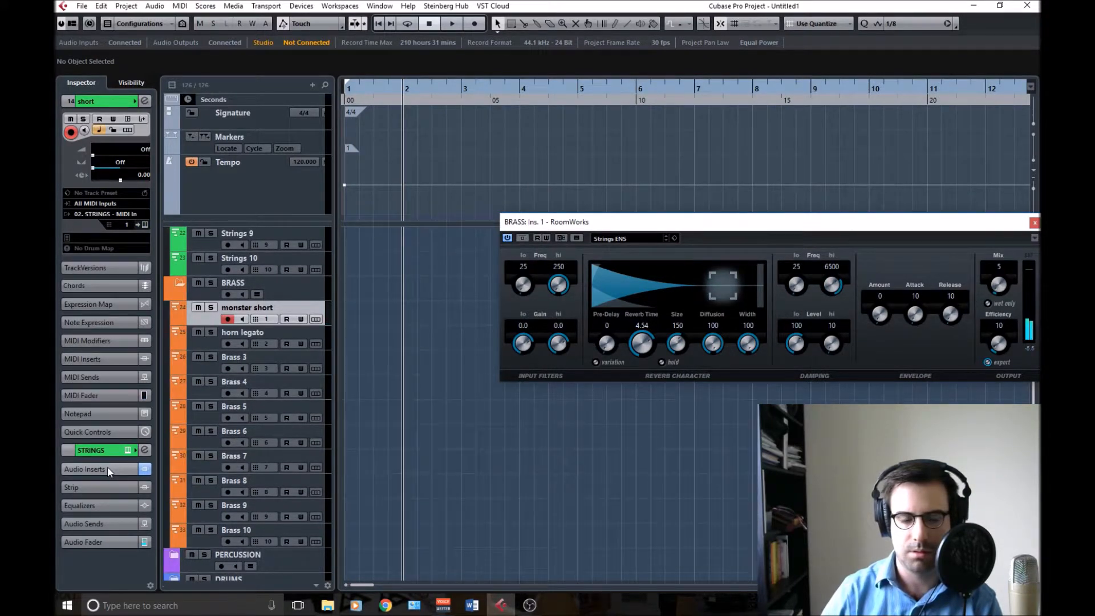
left_click_drag(642, 341, 647, 353)
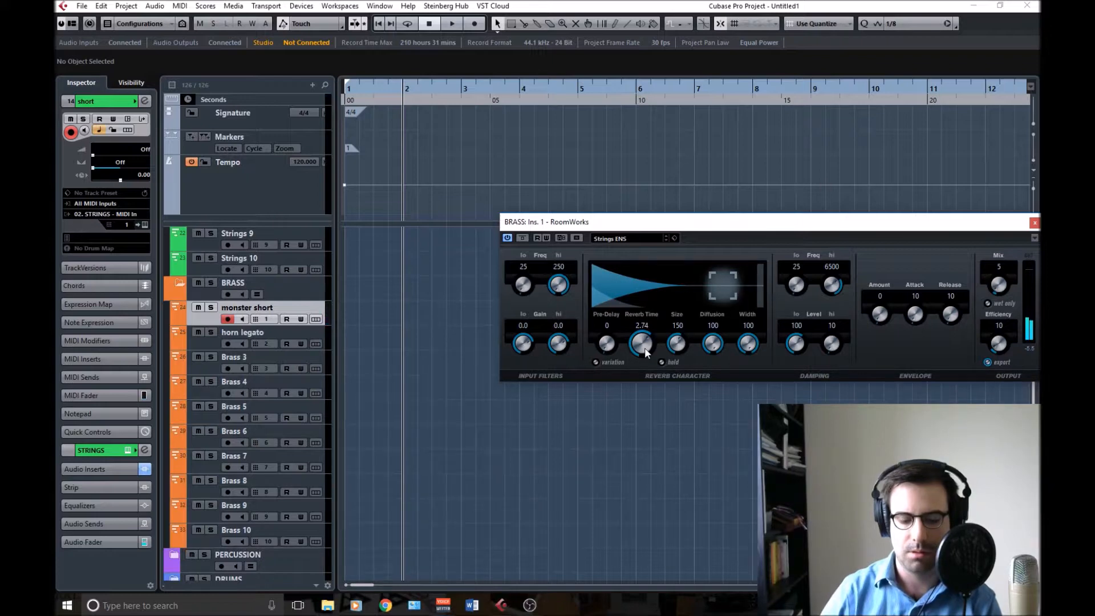
mouse_move(646, 353)
left_mouse_down()
mouse_move(639, 342)
mouse_move(640, 354)
left_mouse_up()
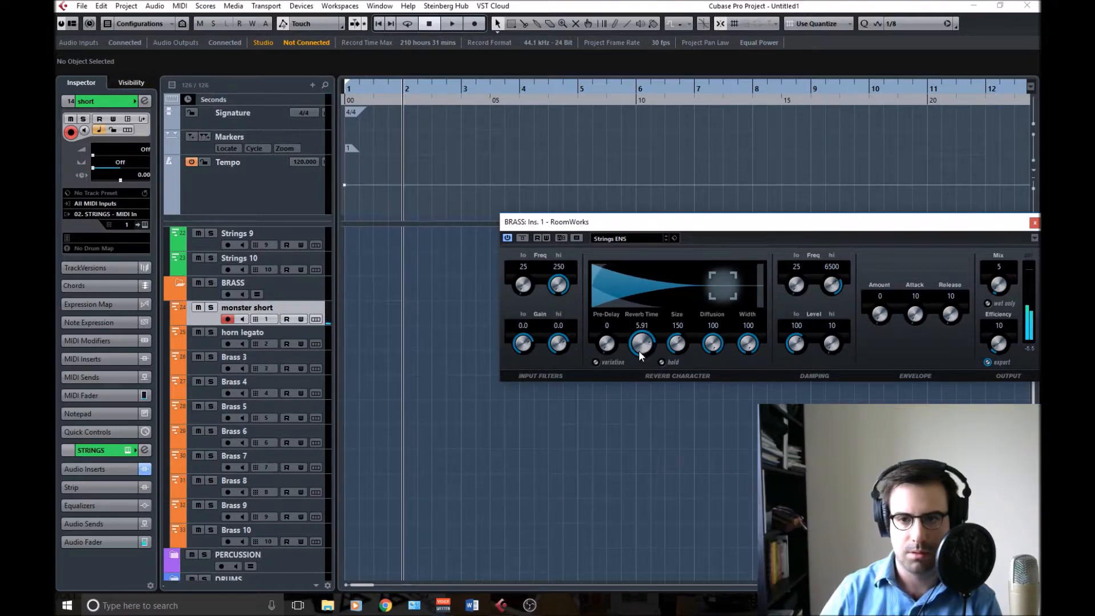
left_click_drag(638, 350, 636, 351)
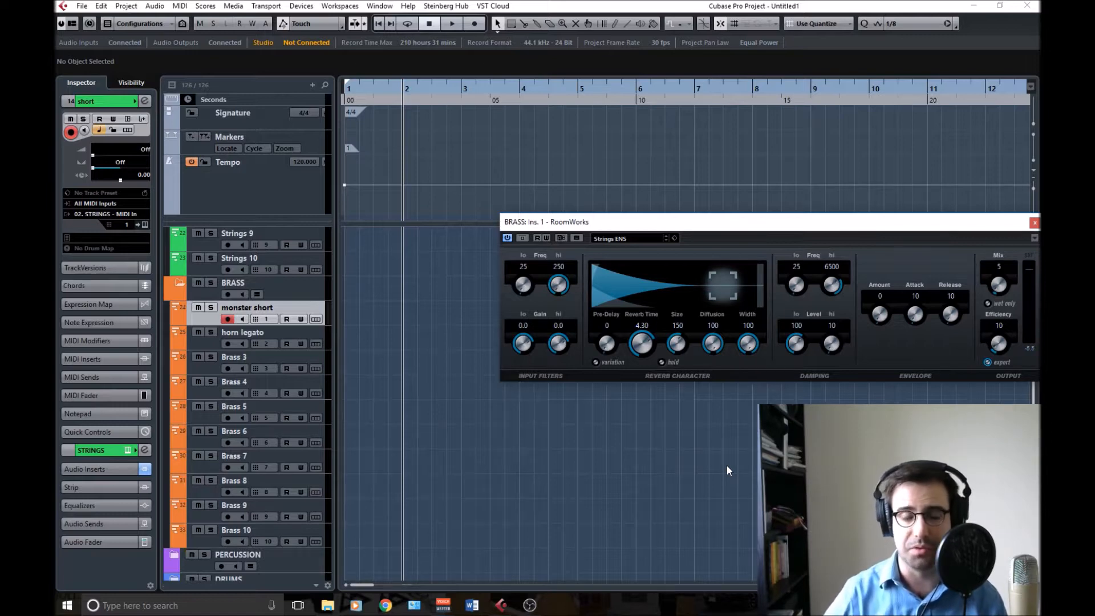
left_click_drag(991, 227, 854, 228)
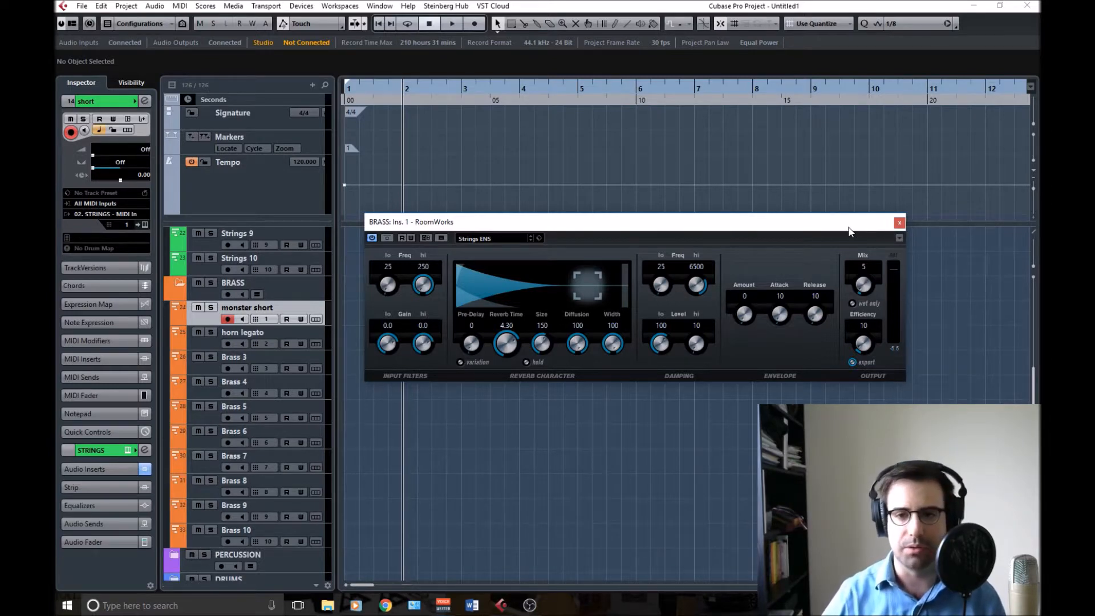
left_click(900, 222)
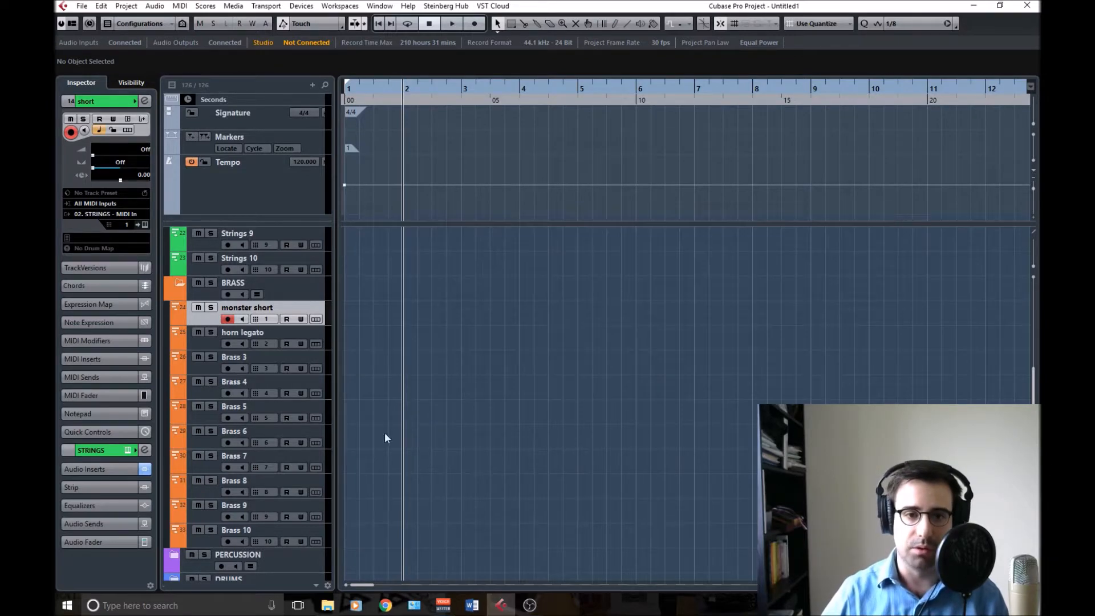
Collapse the BRASS folder, check the STRINGS audio inserts and reopen the STRINGS folder
left_click(177, 285)
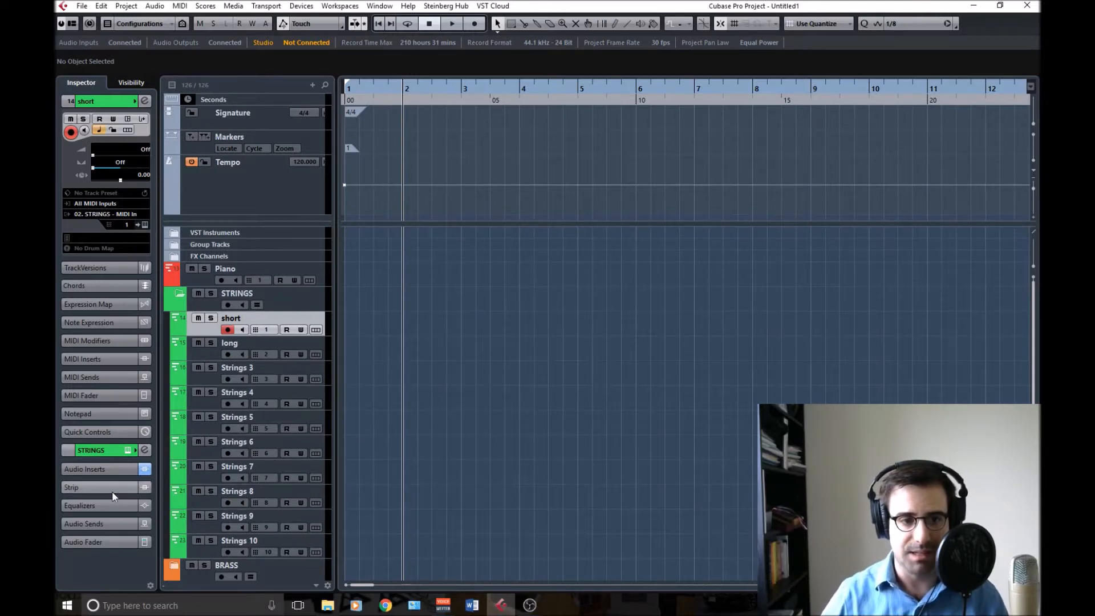
left_click(117, 469)
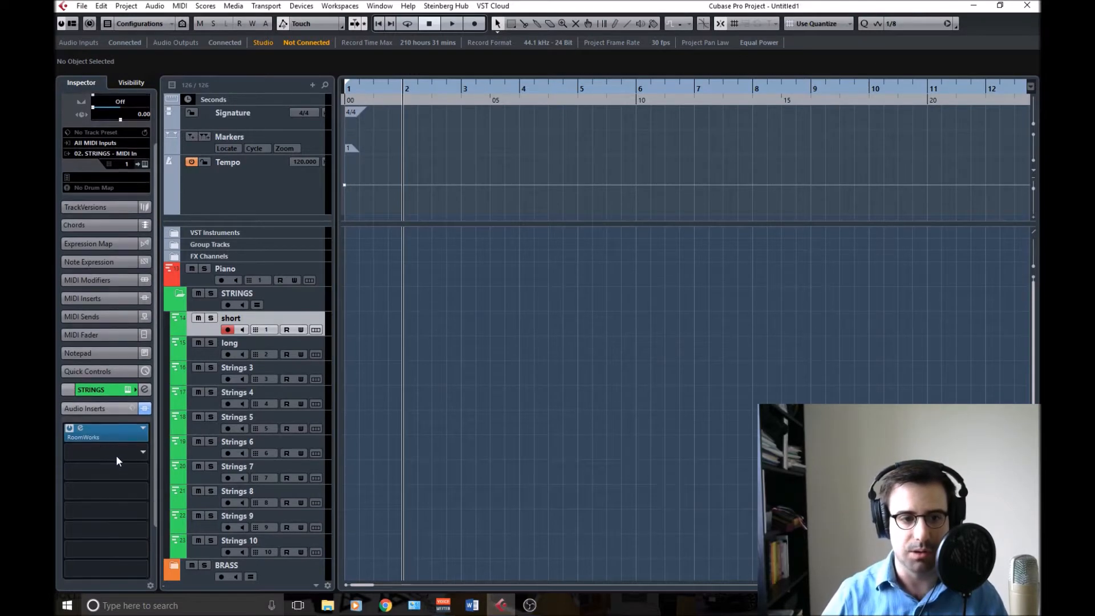
left_click(111, 411)
left_click(174, 295)
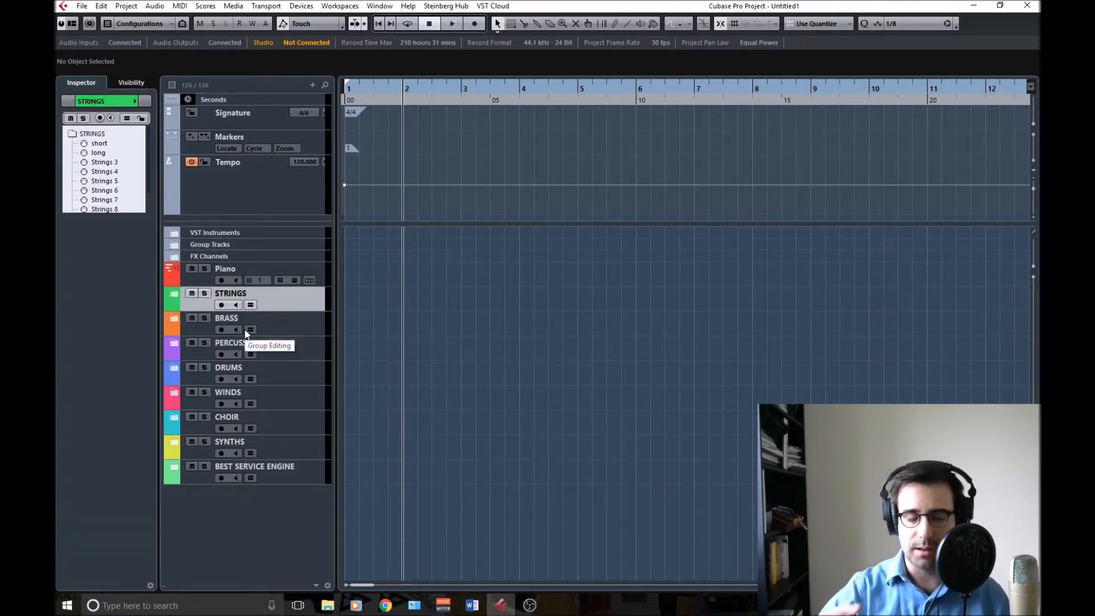
left_click(175, 293)
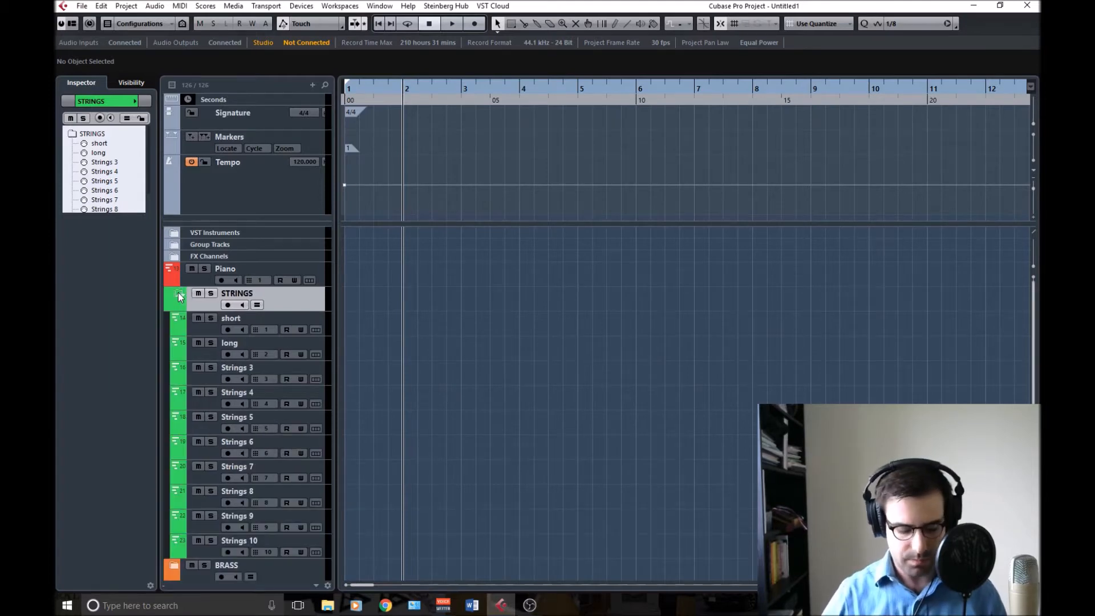
Expand the BRASS folder and select the strings short and monster short tracks together for layered playing
left_click(208, 331)
scroll(179, 501, "down", 3)
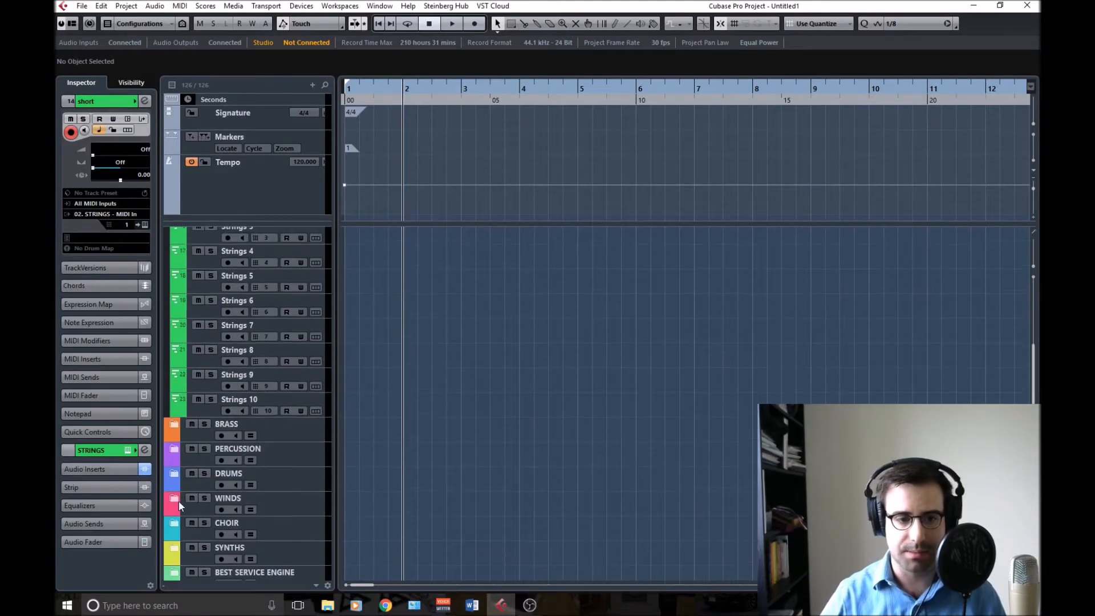
left_click(174, 426)
scroll(220, 429, "down", 3)
left_click(210, 389)
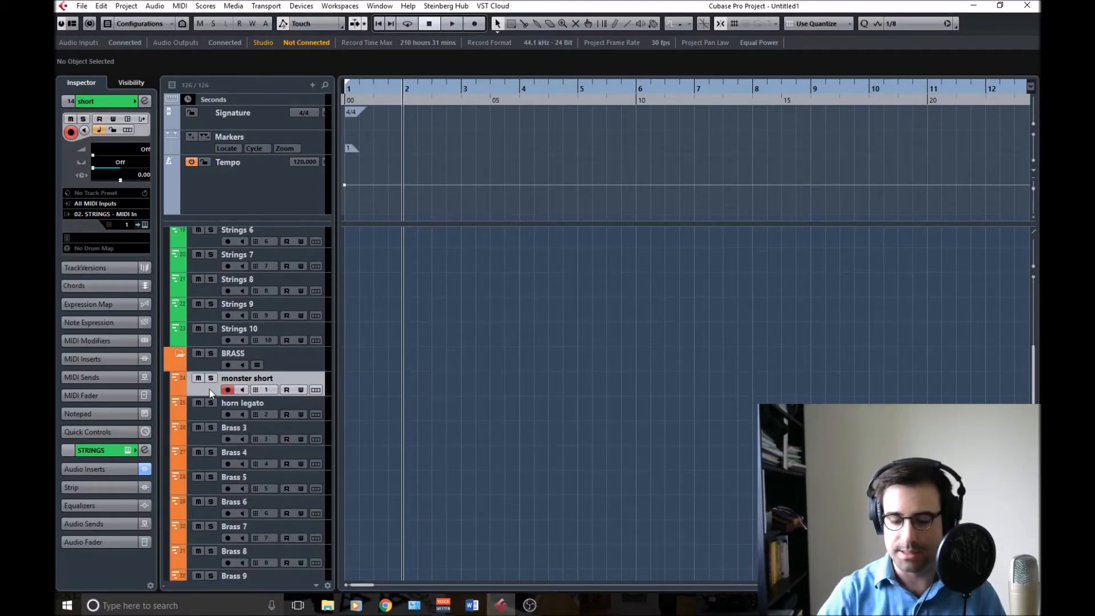
scroll(587, 381, "up", 6)
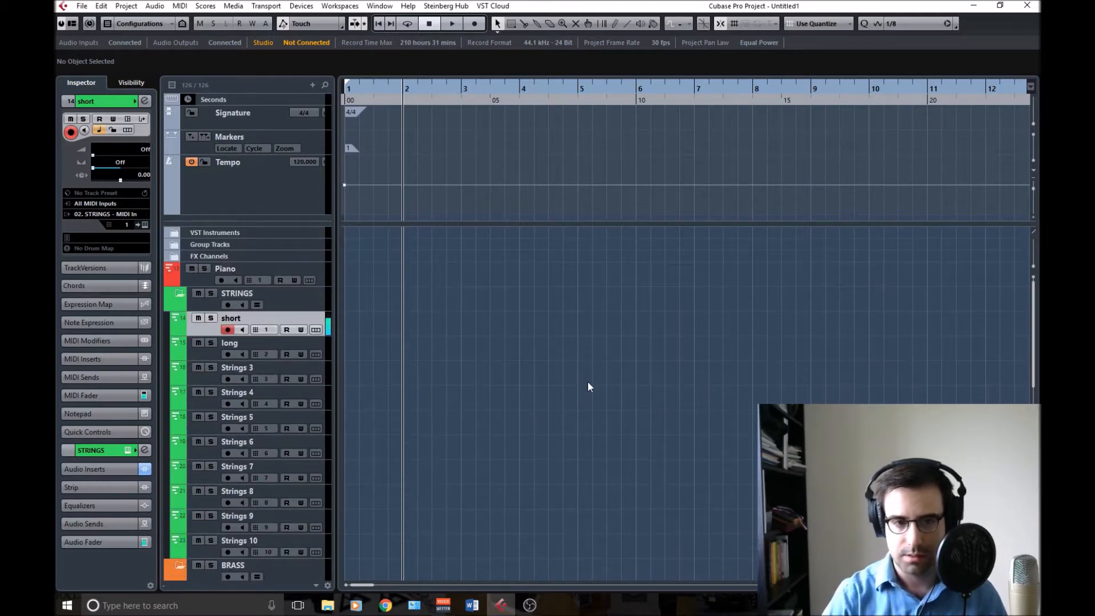
scroll(587, 381, "down", 5)
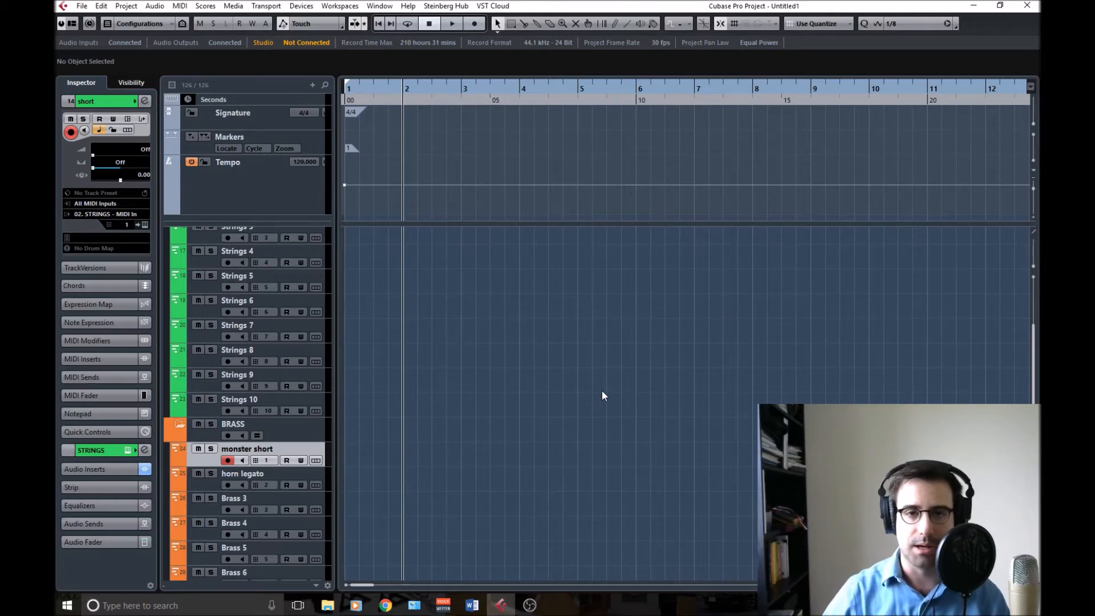
Expand the WINDS folder and layer Winds 1 with the strings short and monster short tracks
scroll(416, 440, "down", 8)
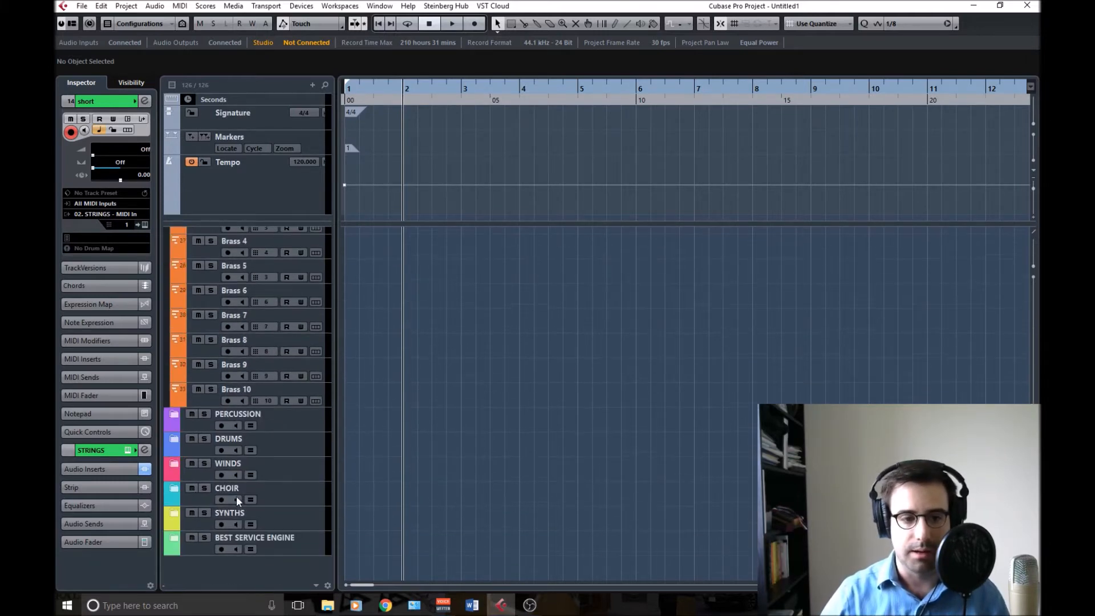
left_click(175, 463)
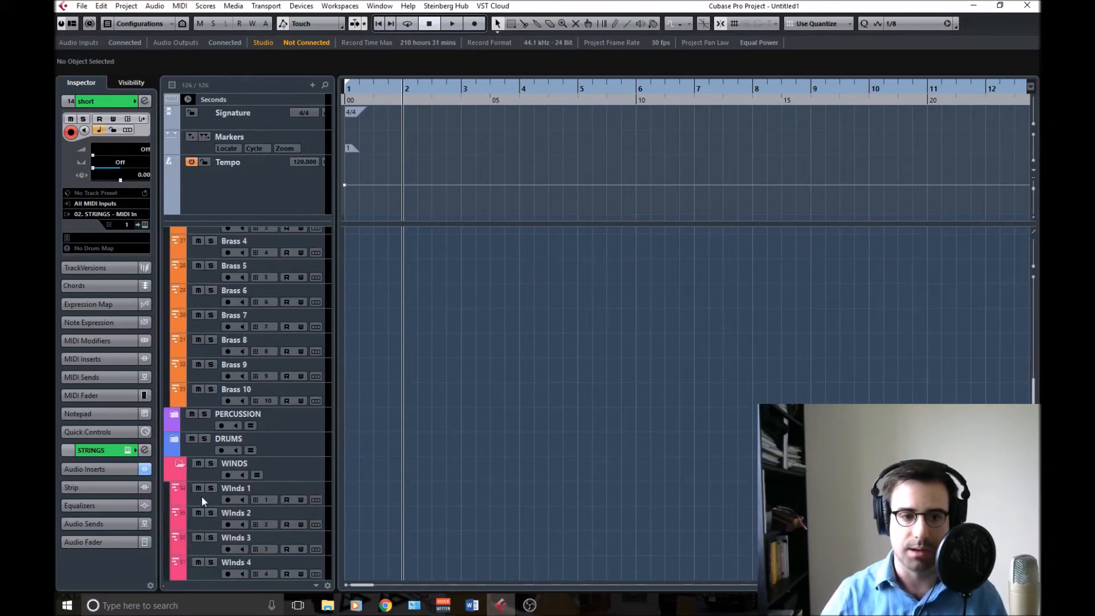
scroll(395, 508, "up", 8)
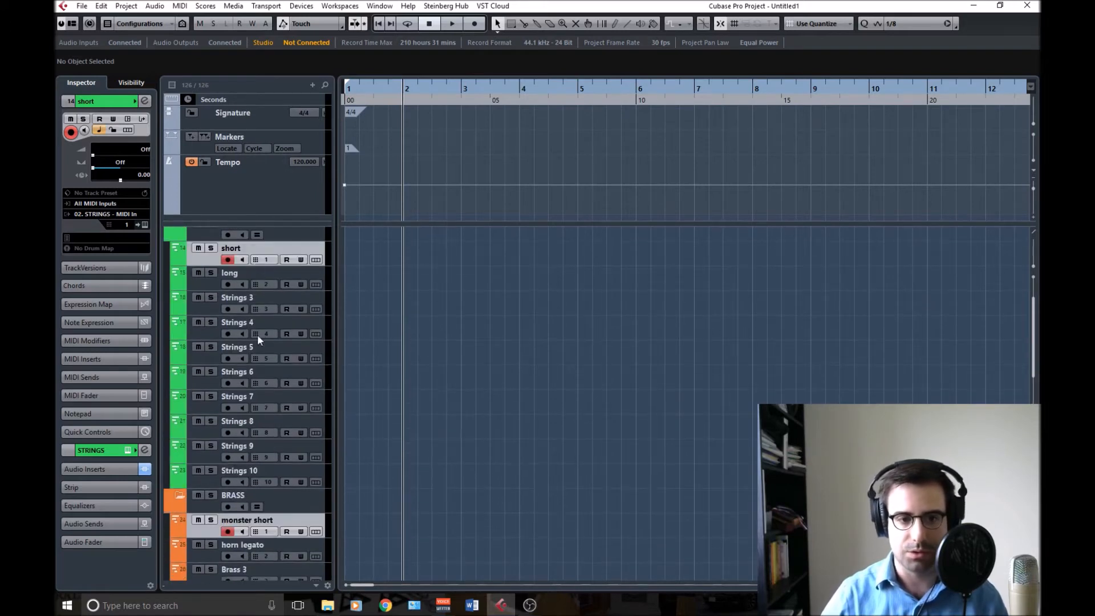
scroll(242, 450, "down", 8)
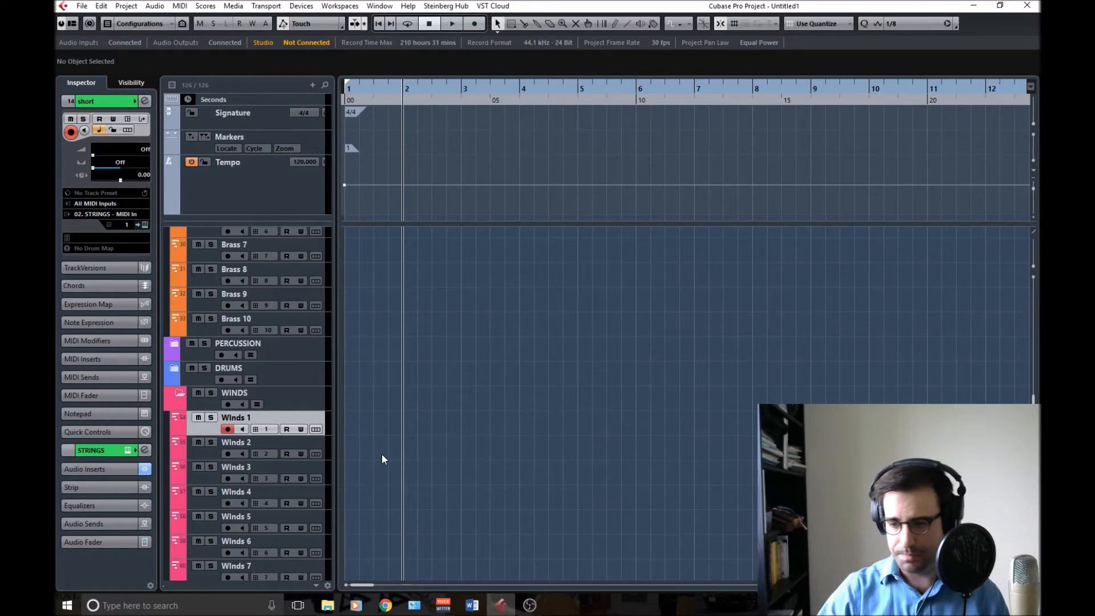
scroll(394, 454, "up", 8)
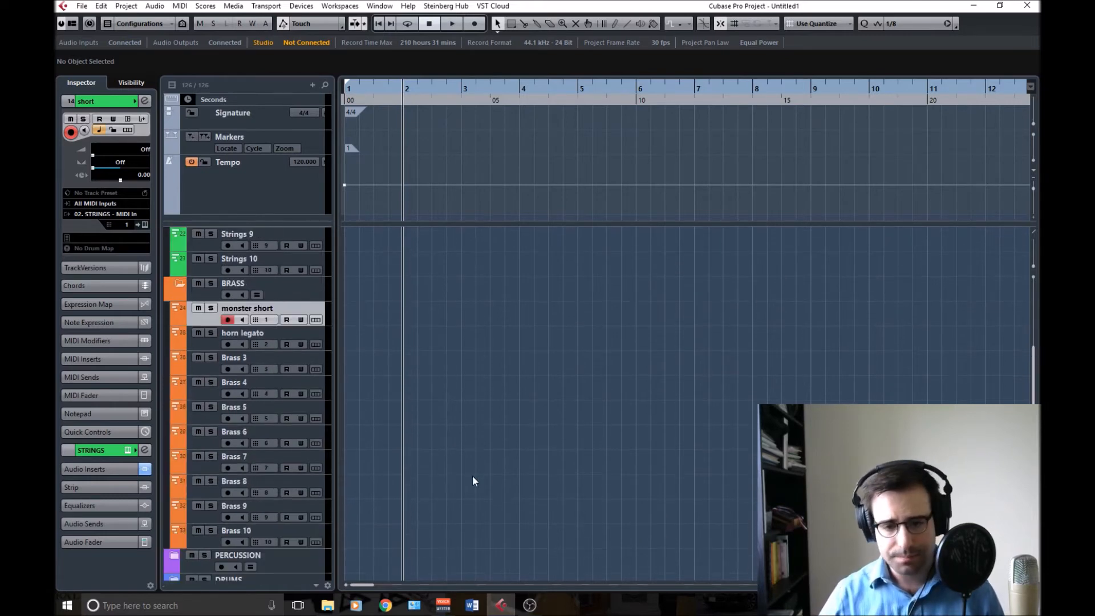
scroll(479, 476, "down", 3)
scroll(449, 478, "down", 1)
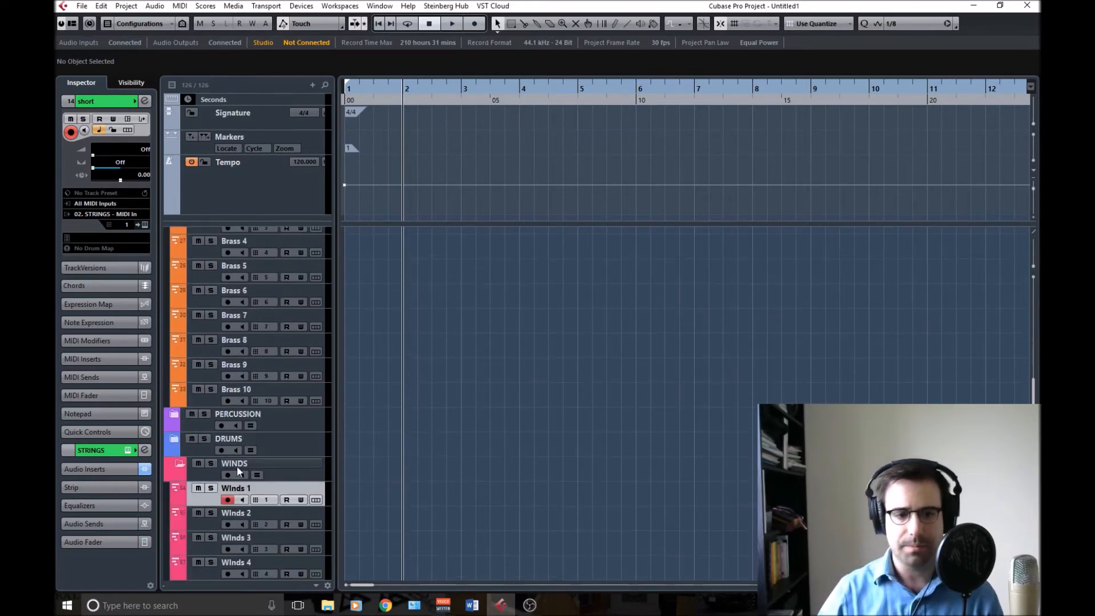
left_click(210, 499)
scroll(440, 447, "up", 6)
left_click(209, 329)
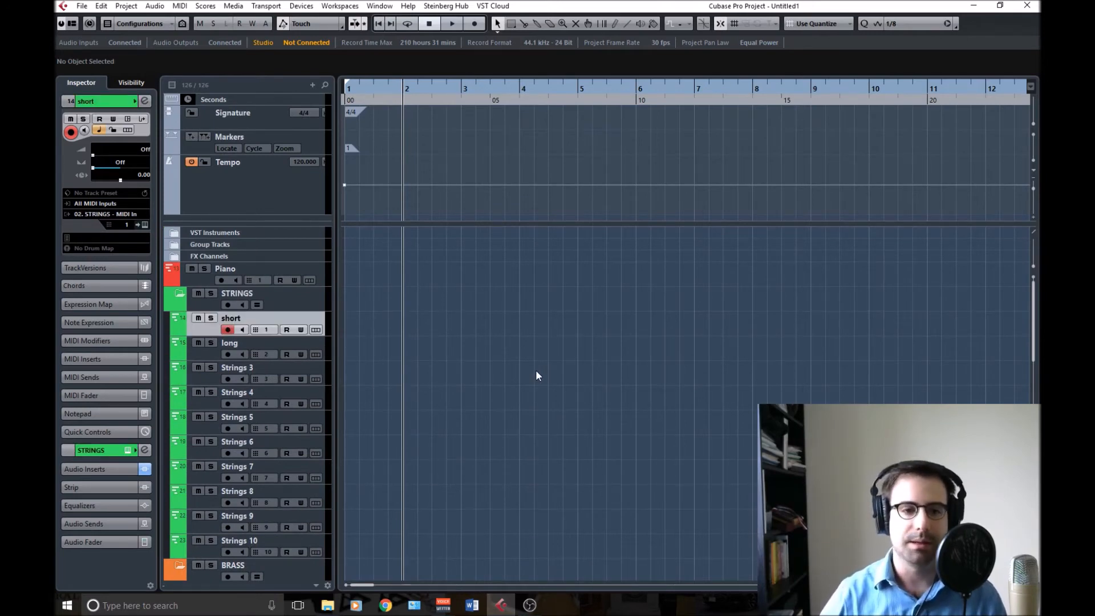
Collapse the STRINGS and BRASS folders, leaving the WINDS folder expanded with Winds 1 selected
left_click(181, 293)
left_click(176, 319)
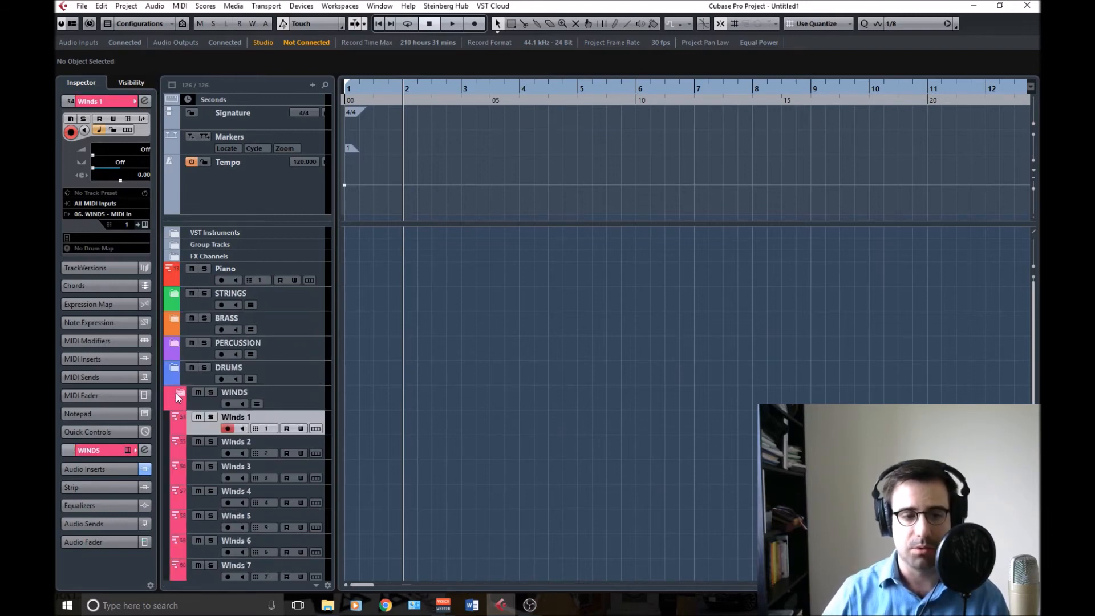
left_click(175, 392)
left_click(176, 393)
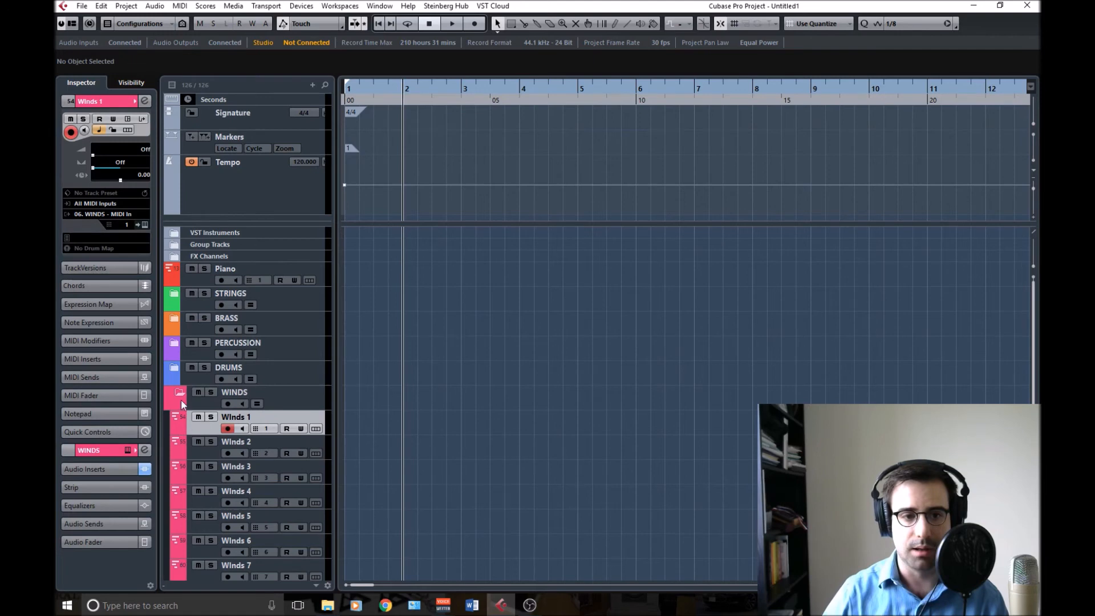
Open the RoomWorks insert on WINDS to examine its Winds ENS settings, then close it and collapse the WINDS folder
left_click(102, 469)
left_click(83, 429)
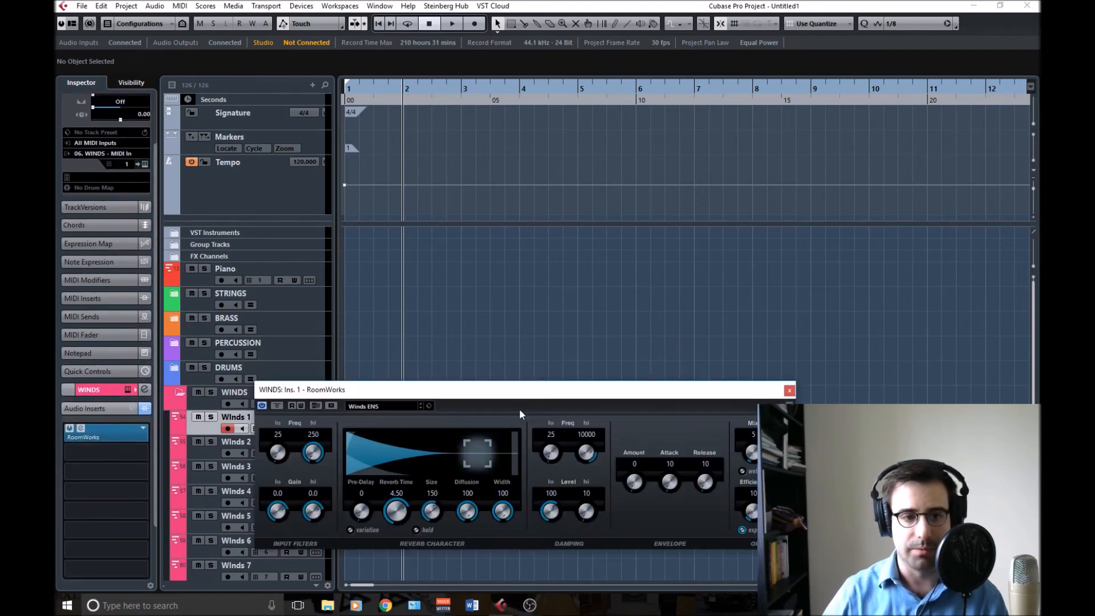
left_click_drag(671, 406, 750, 280)
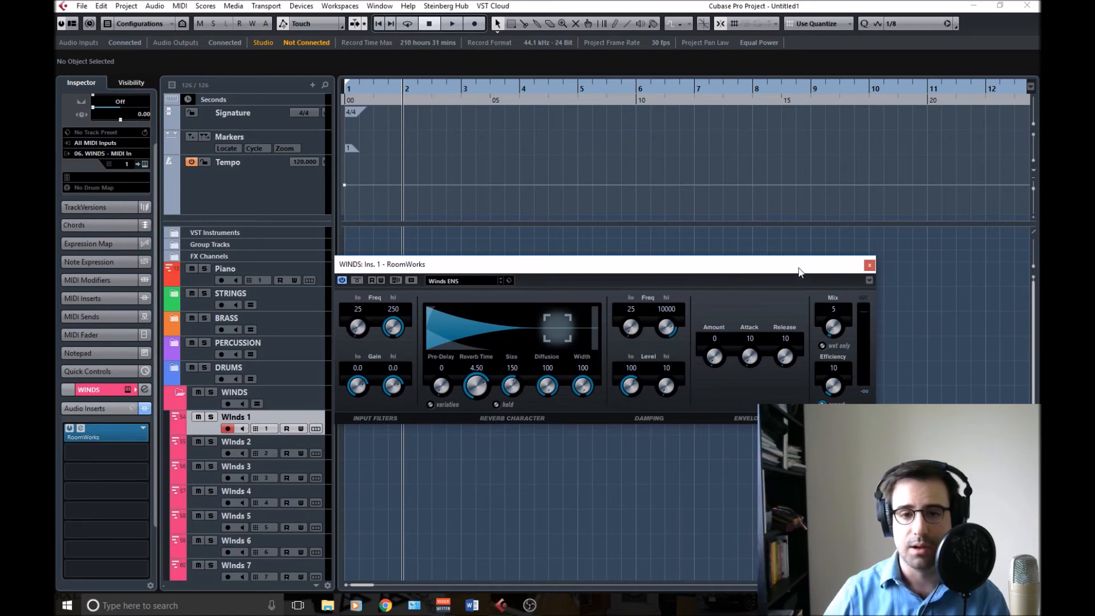
left_click_drag(798, 271, 839, 229)
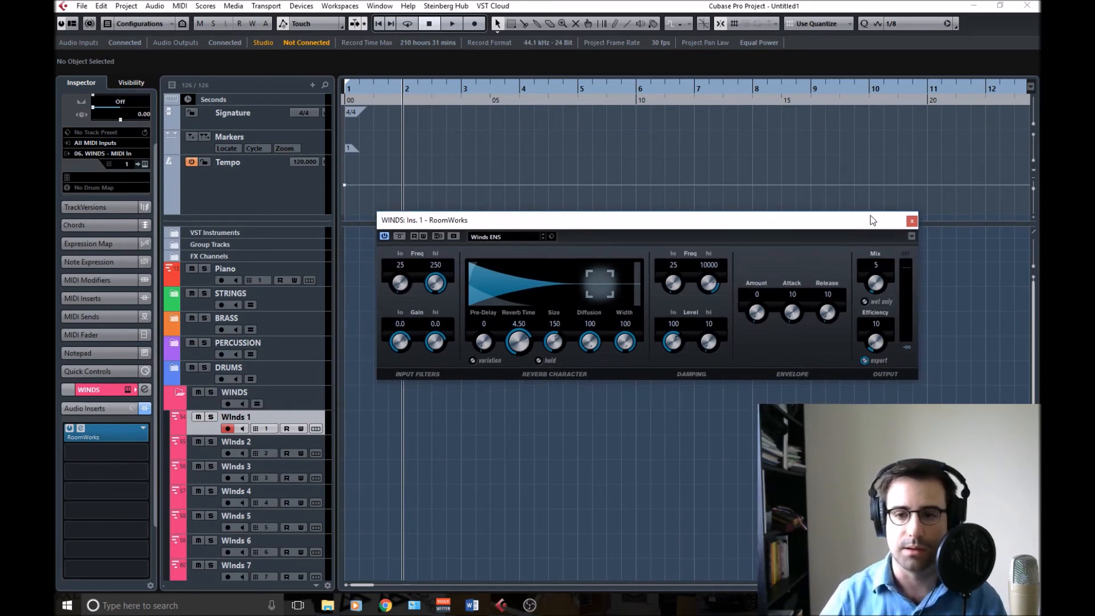
left_click(912, 222)
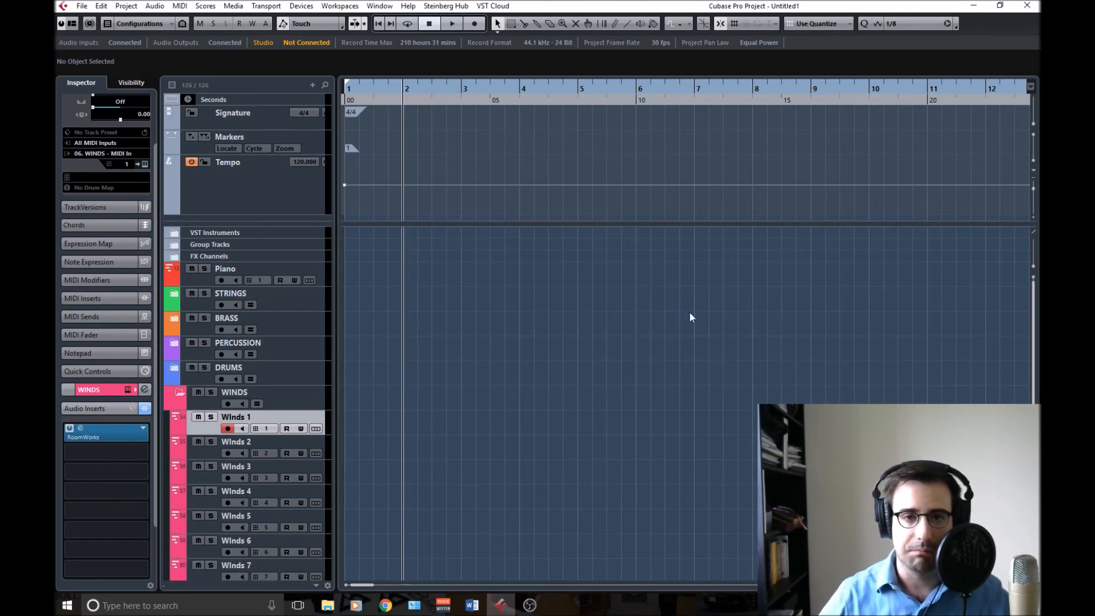
left_click(179, 392)
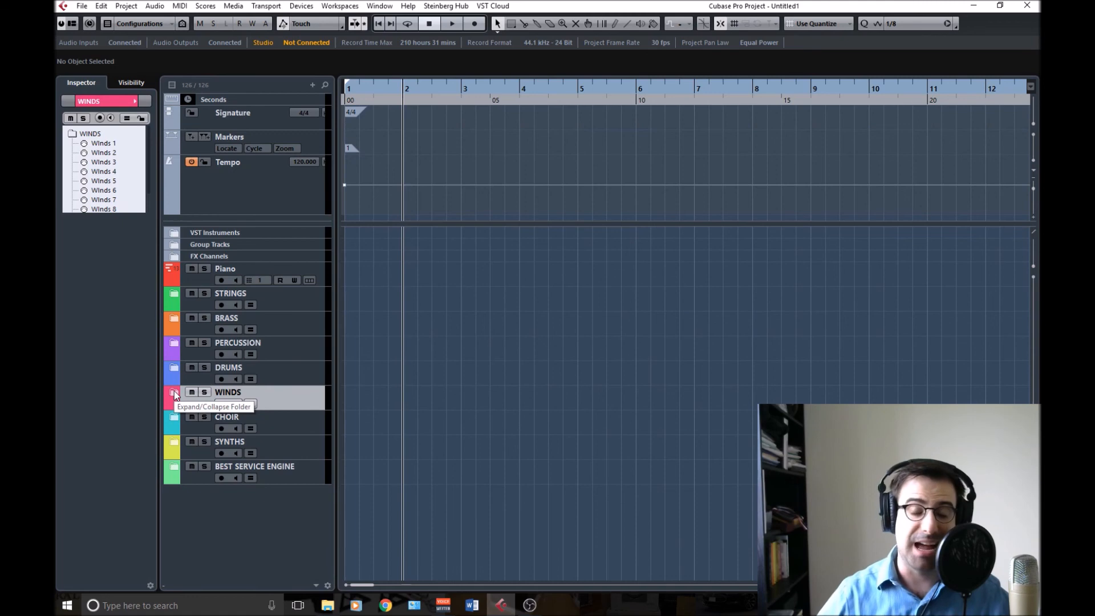